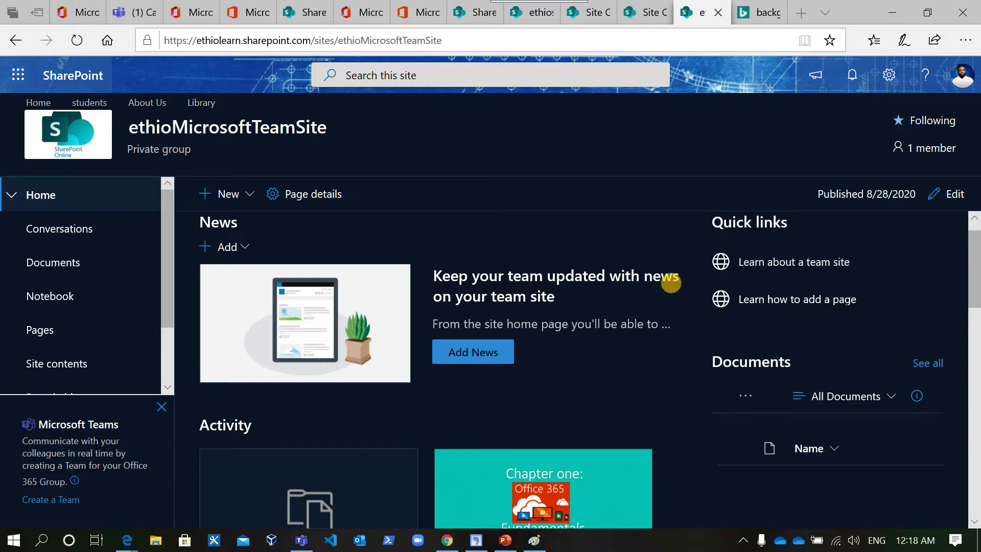
# Open the home page for editing, insert a Quick links web part between News and Activity, titled "our links"
pyautogui.scroll(-1, 540, 331)
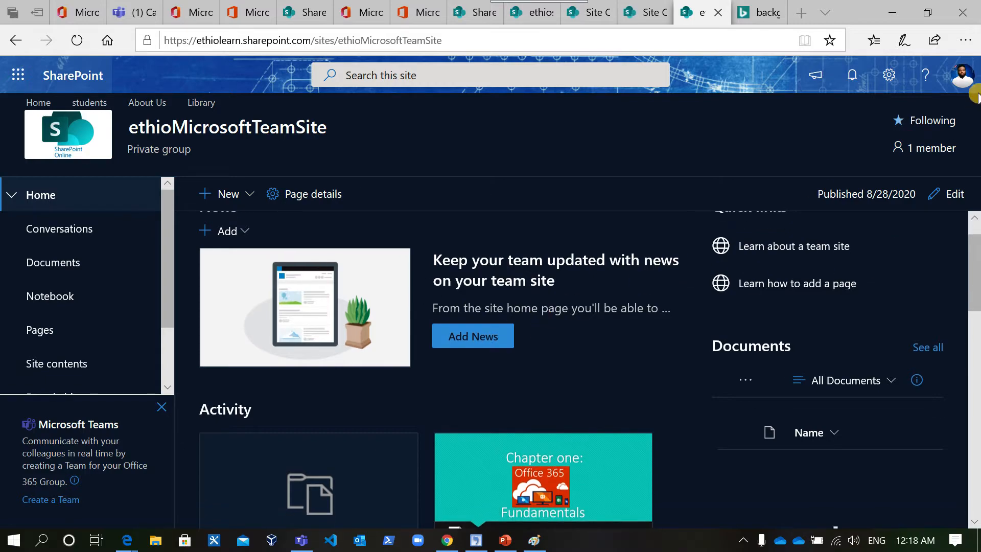
pyautogui.click(942, 199)
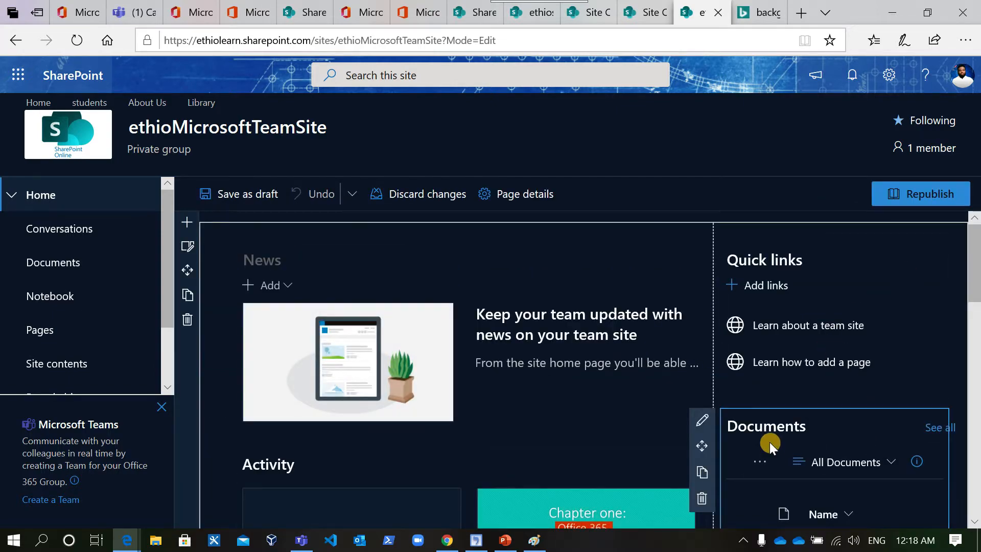
pyautogui.scroll(-3, 769, 447)
pyautogui.scroll(3, 769, 442)
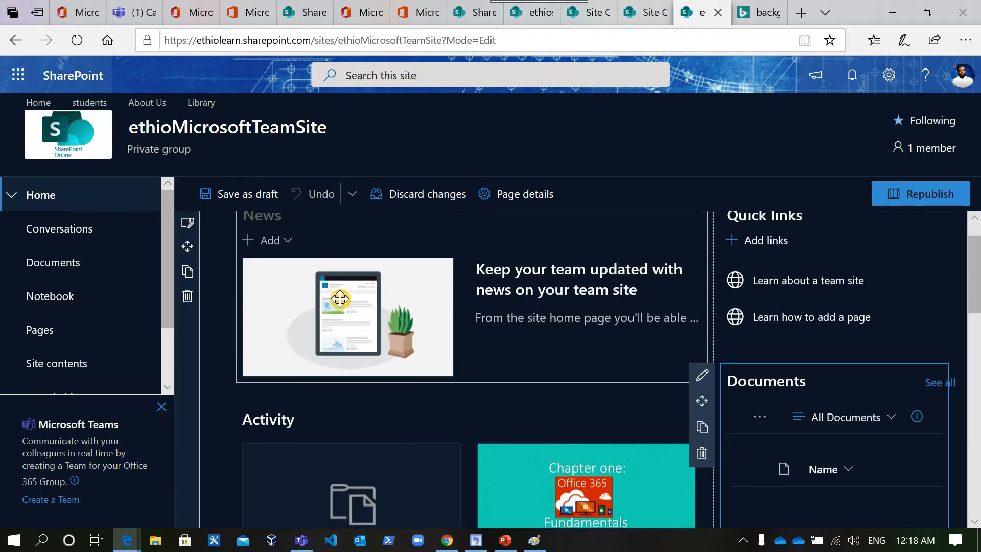
pyautogui.scroll(-3, 339, 299)
pyautogui.scroll(2, 340, 299)
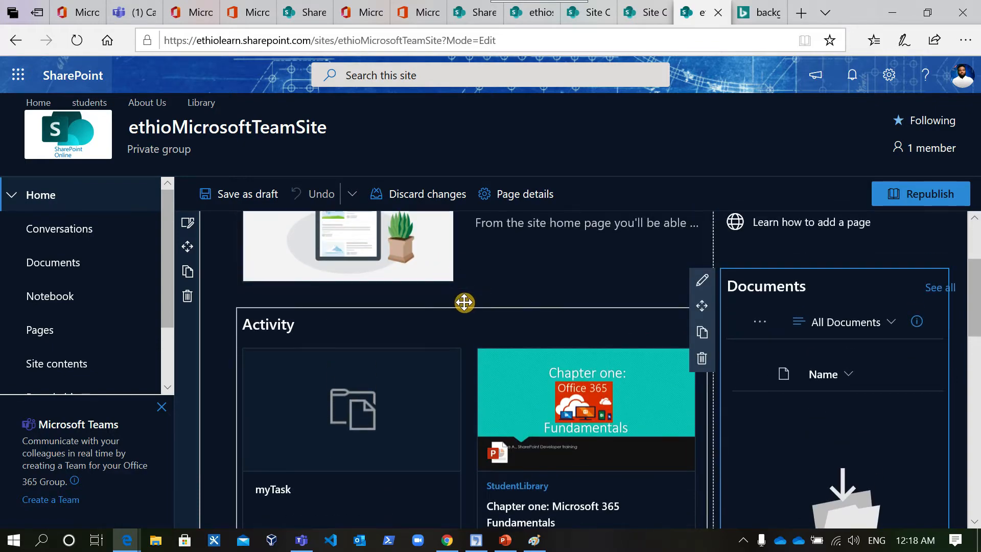
pyautogui.moveTo(463, 248); pyautogui.dragTo(520, 274)
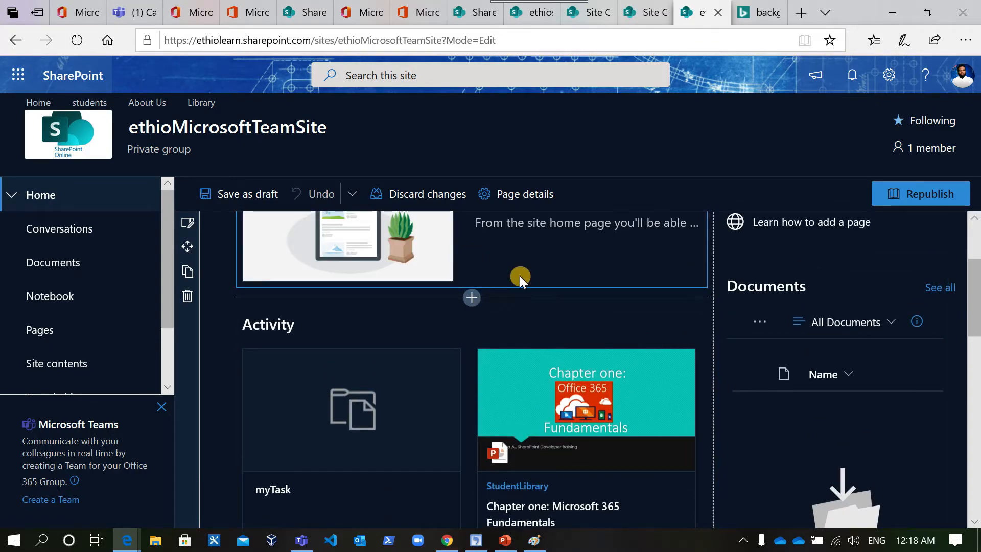
pyautogui.click(471, 296)
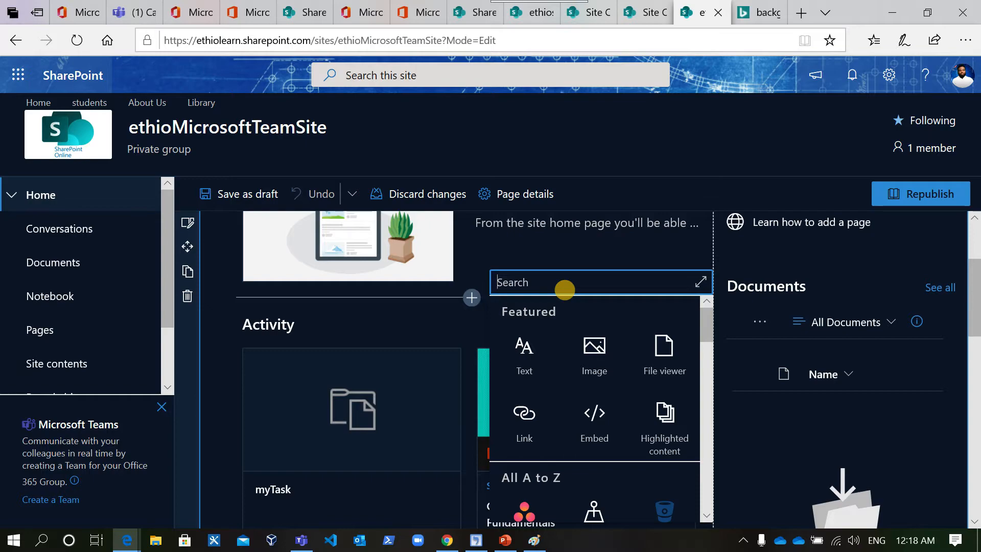
pyautogui.write('q')
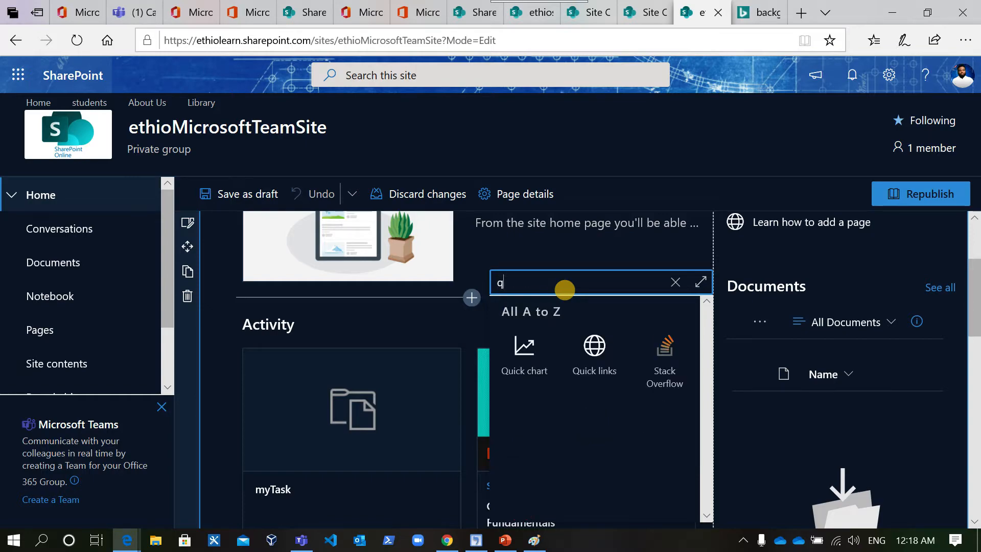
pyautogui.click(596, 352)
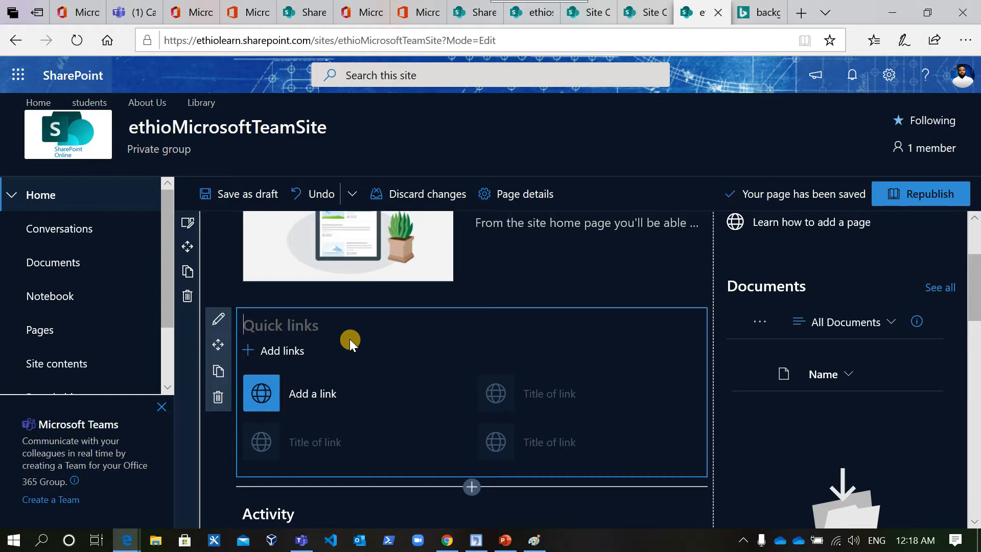
pyautogui.write('our links')
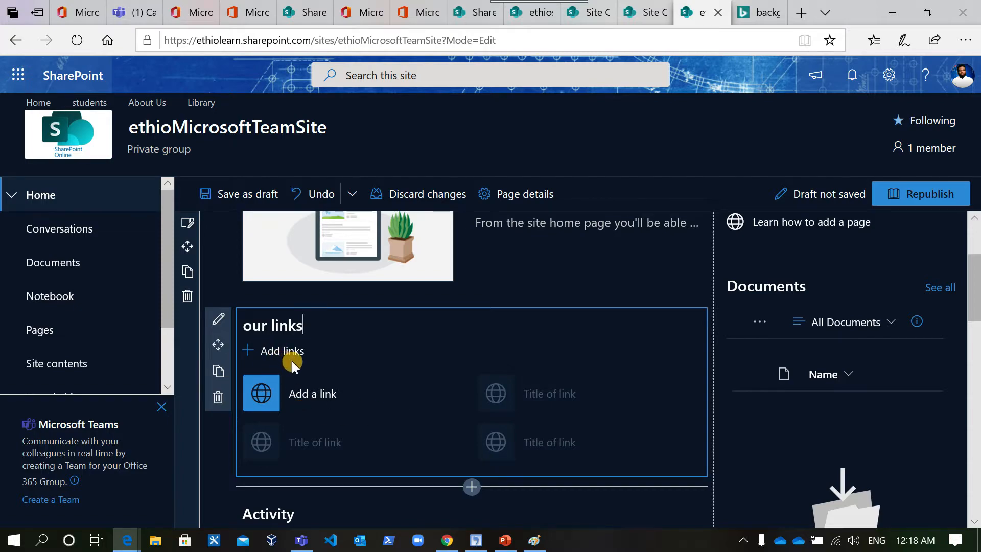
pyautogui.click(268, 351)
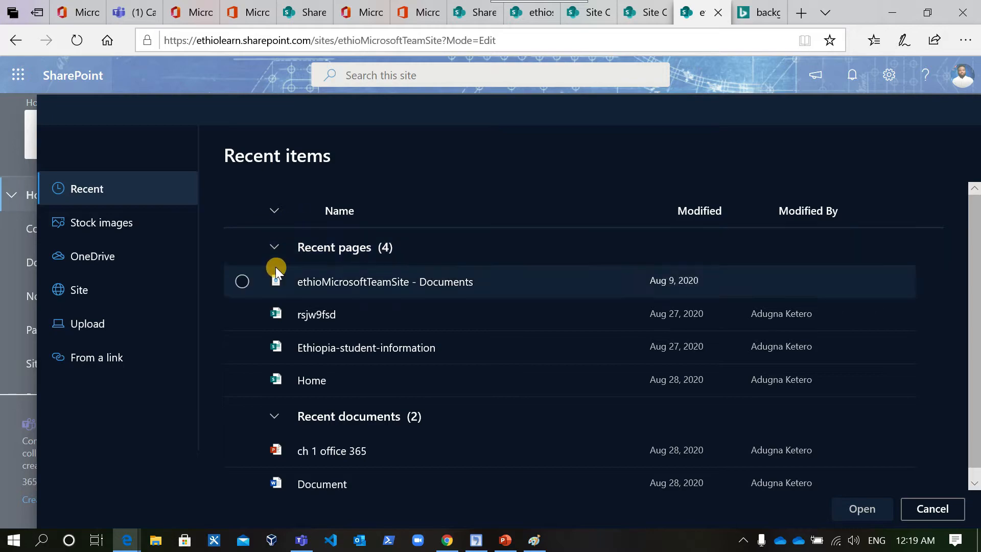
pyautogui.click(933, 513)
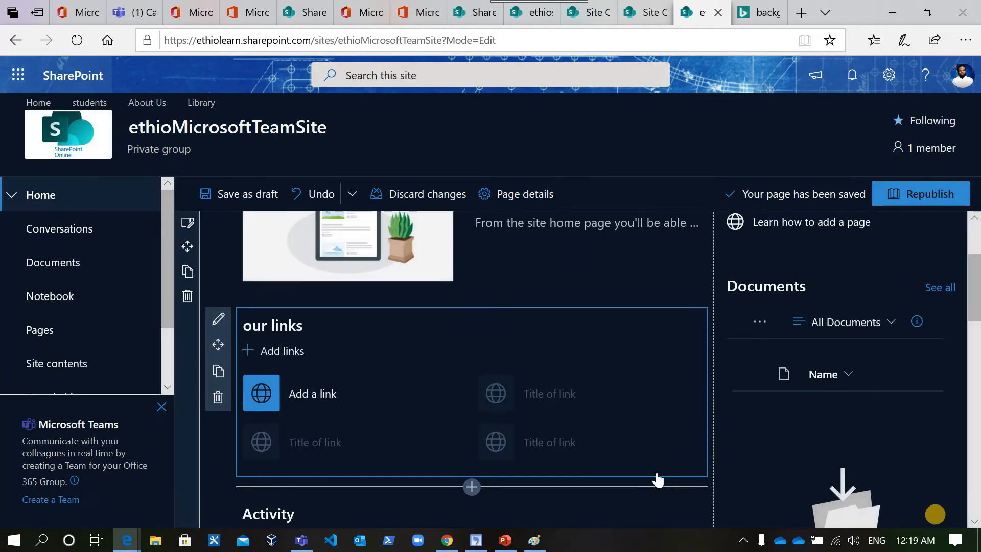
pyautogui.click(325, 395)
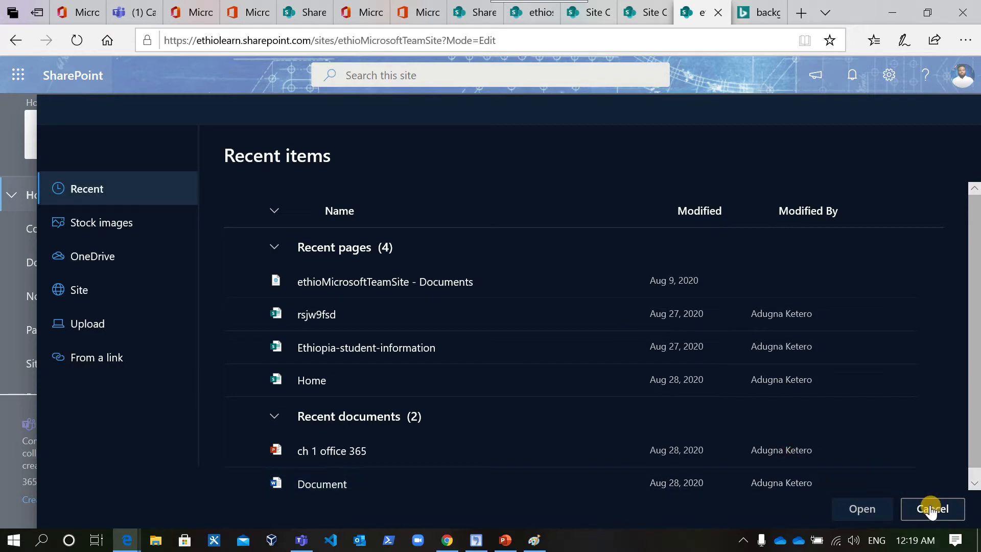
pyautogui.click(76, 290)
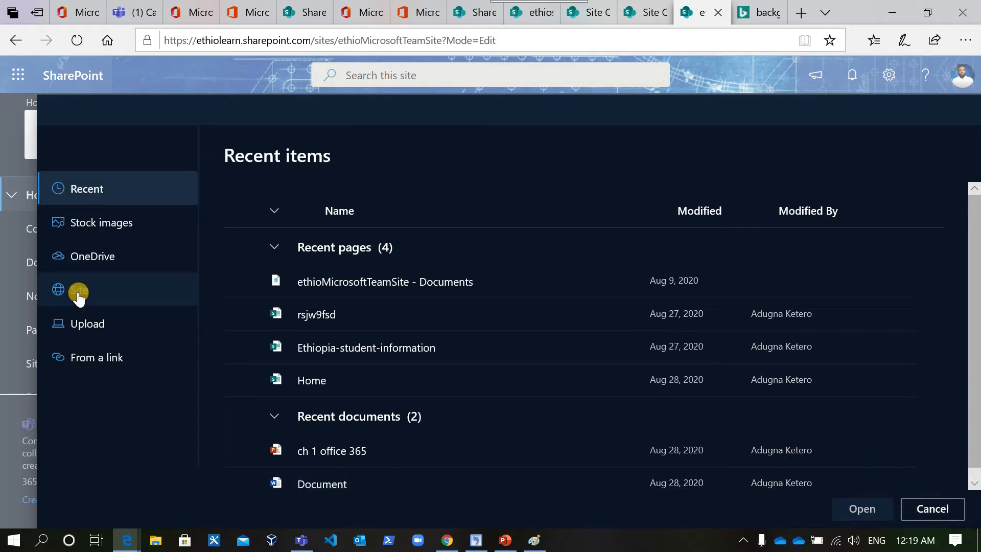
pyautogui.click(97, 363)
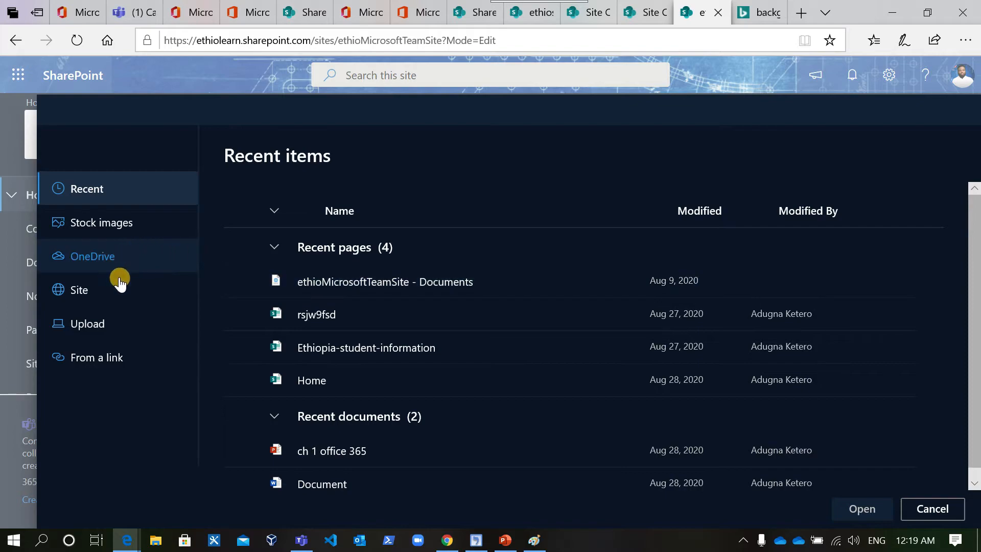
pyautogui.click(102, 363)
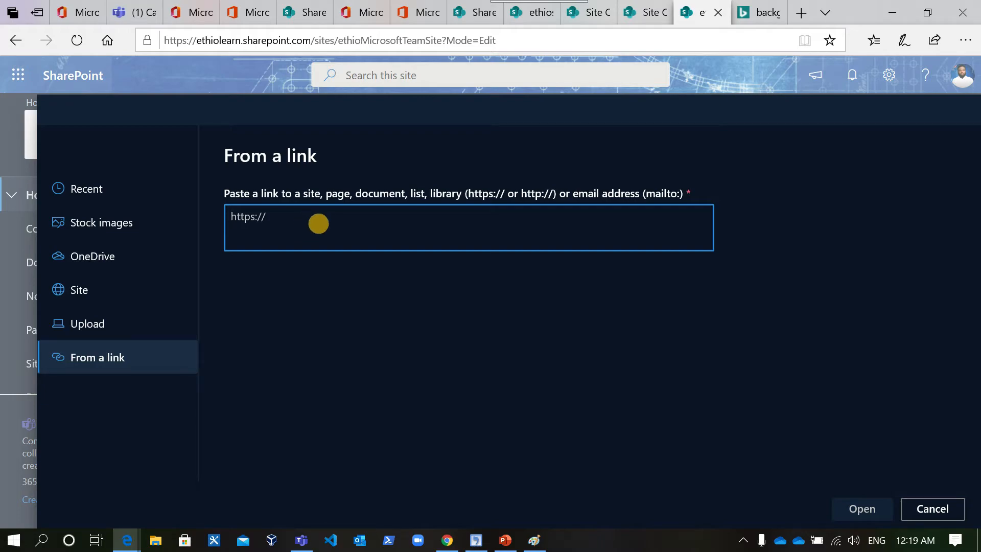
pyautogui.write('www.goo')
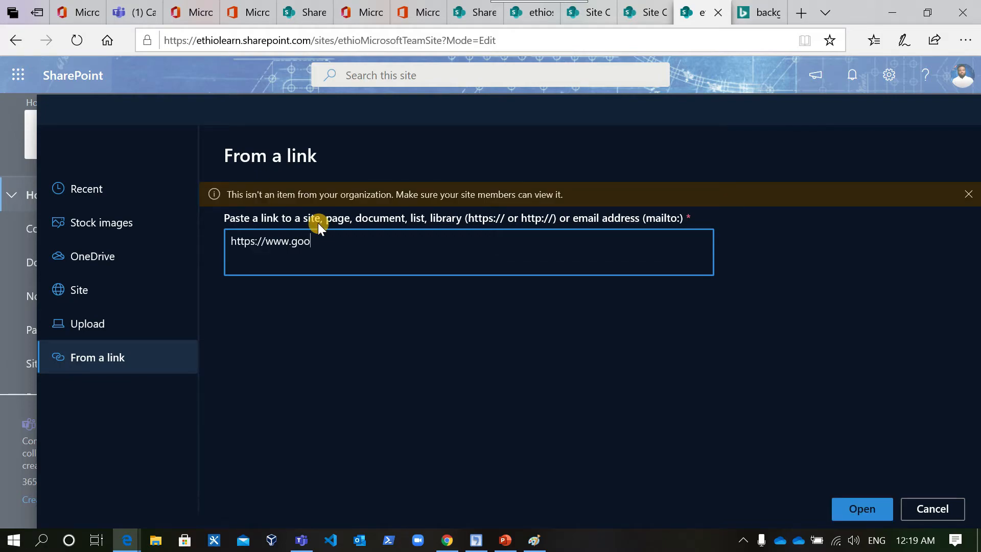
pyautogui.write('gle.com')
pyautogui.click(848, 509)
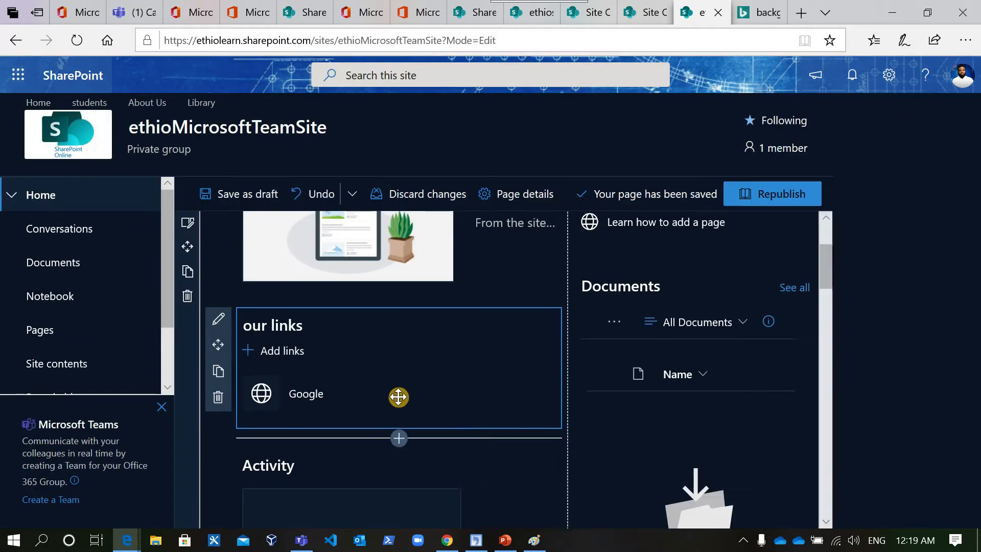
pyautogui.moveTo(296, 381)
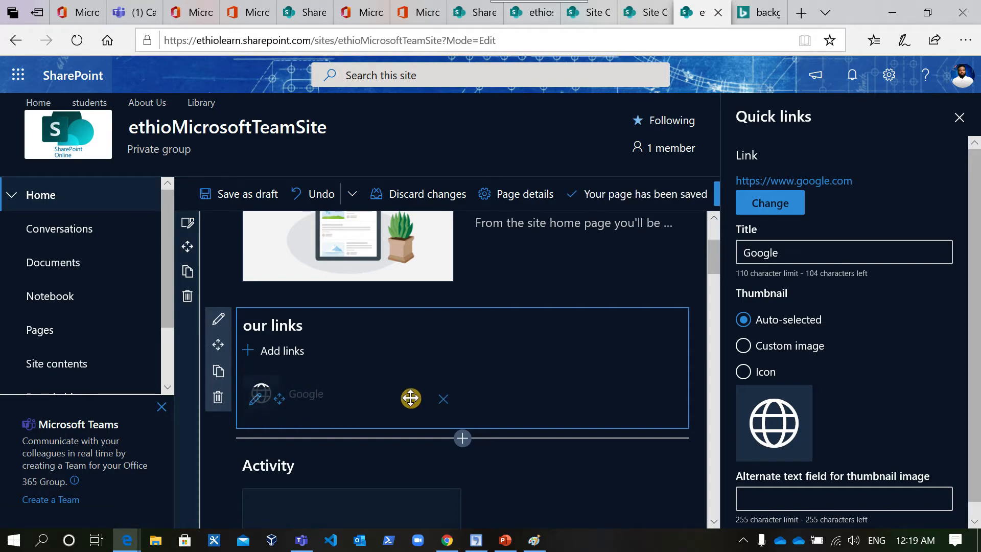
pyautogui.click(263, 352)
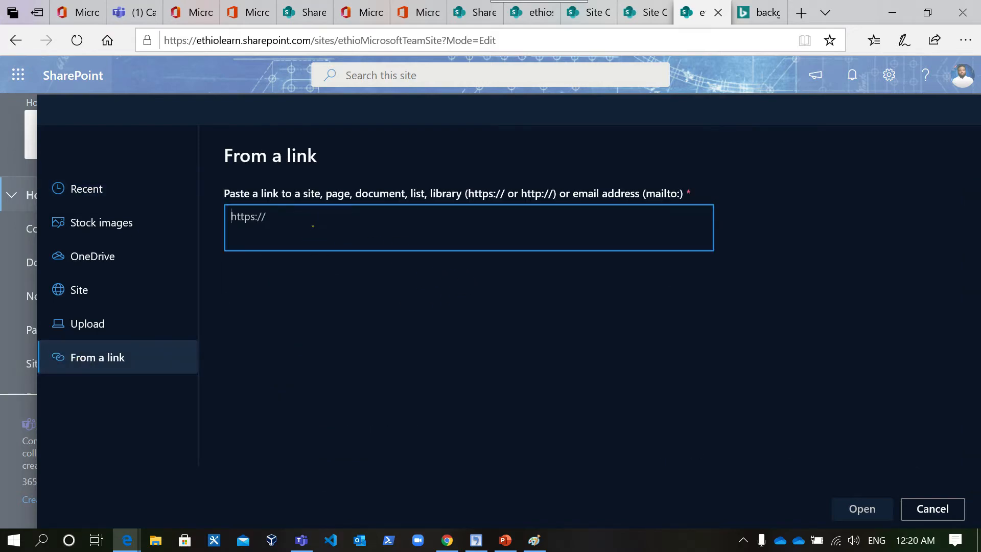
pyautogui.write('www.ya')
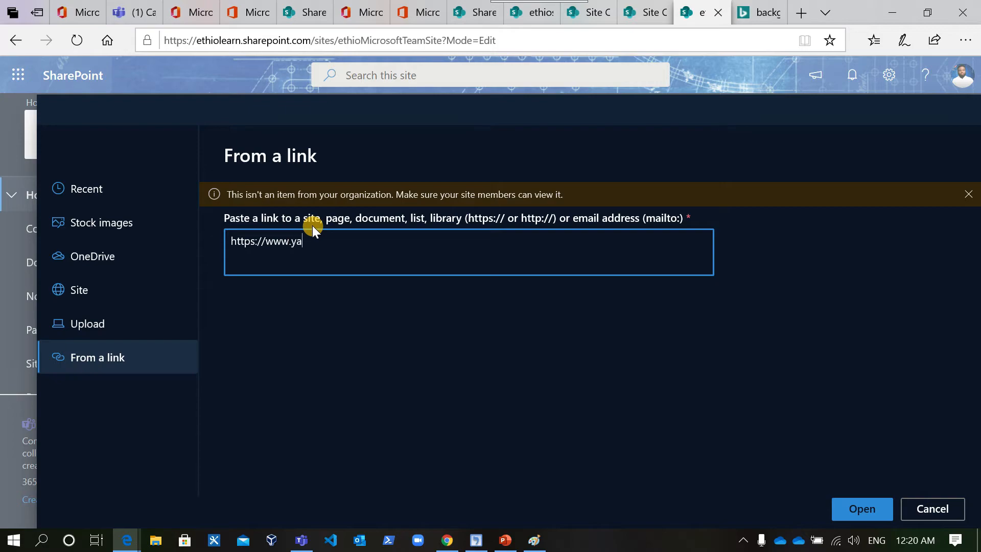
pyautogui.write('hoo.com')
pyautogui.click(864, 509)
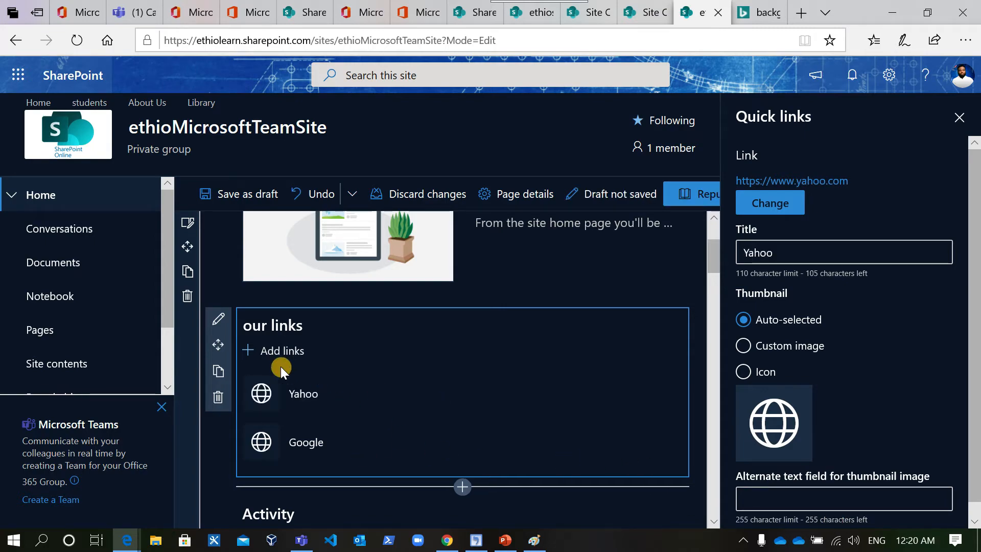
pyautogui.click(250, 351)
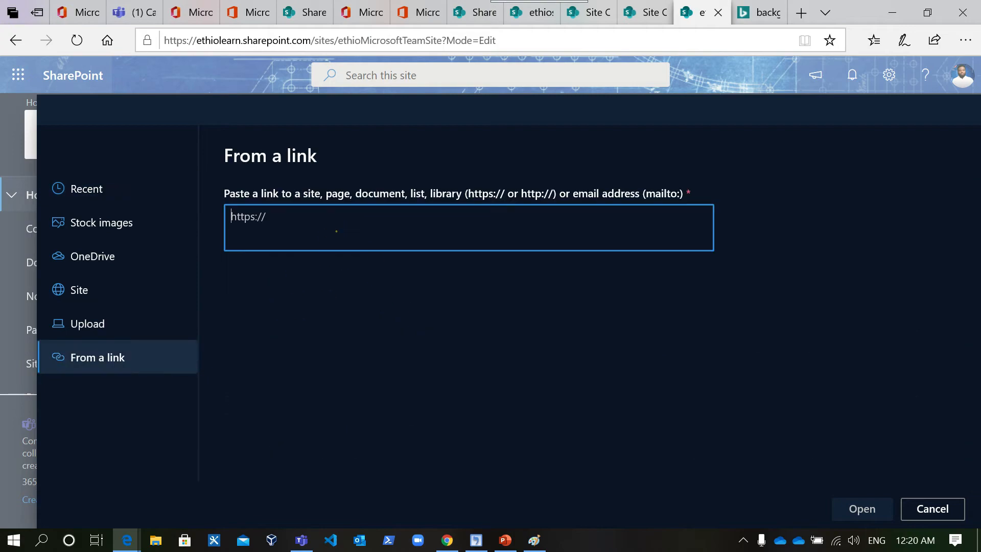
pyautogui.write('www.')
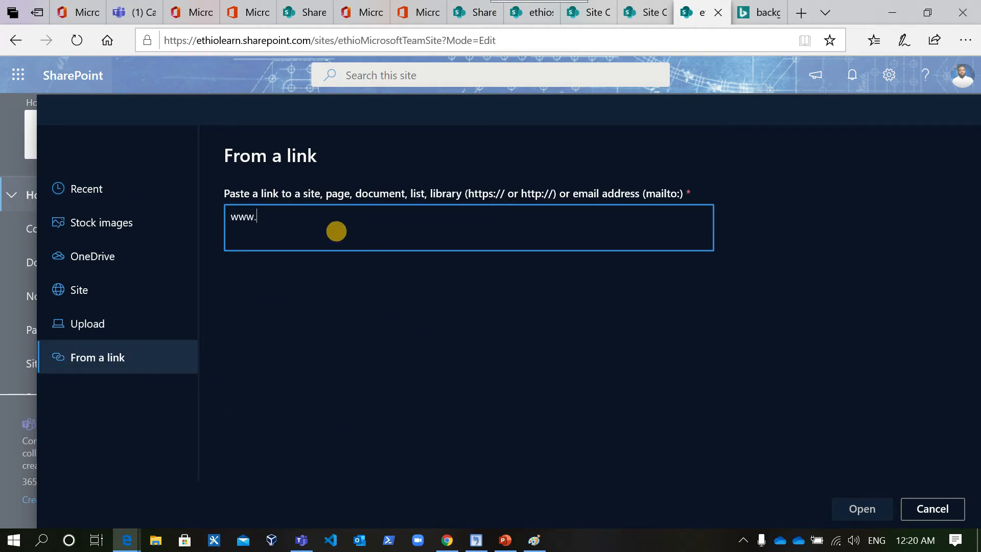
pyautogui.write('yele')
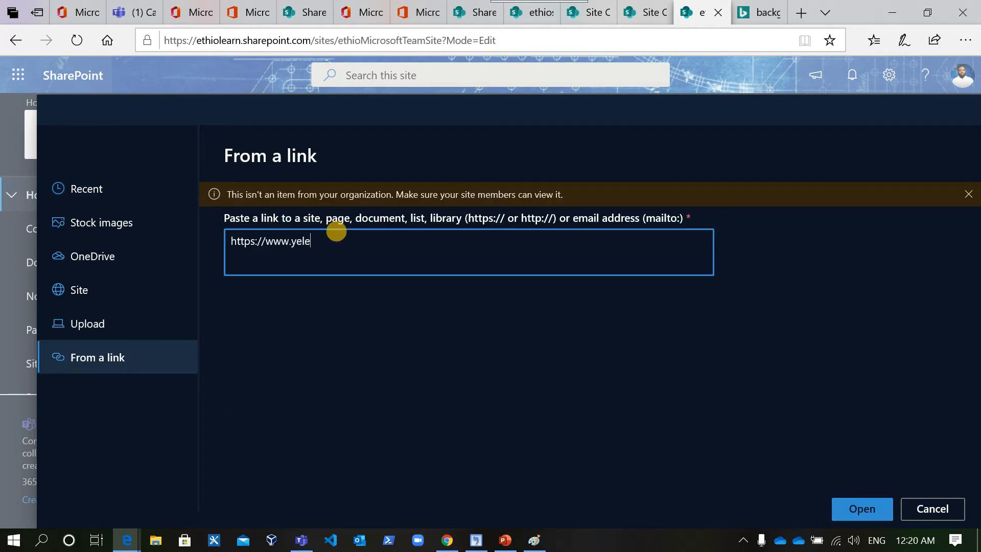
pyautogui.write('ta.com')
pyautogui.click(863, 510)
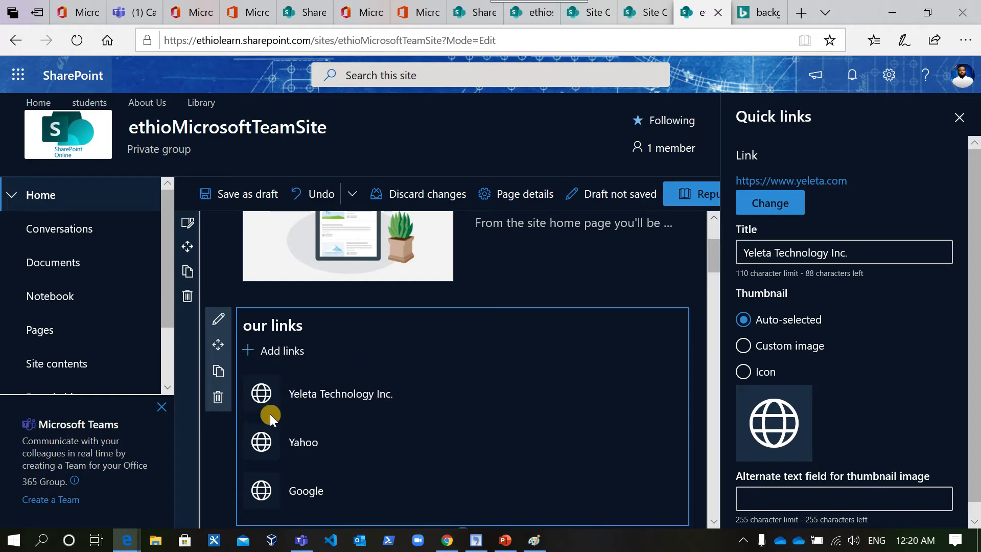
pyautogui.click(252, 350)
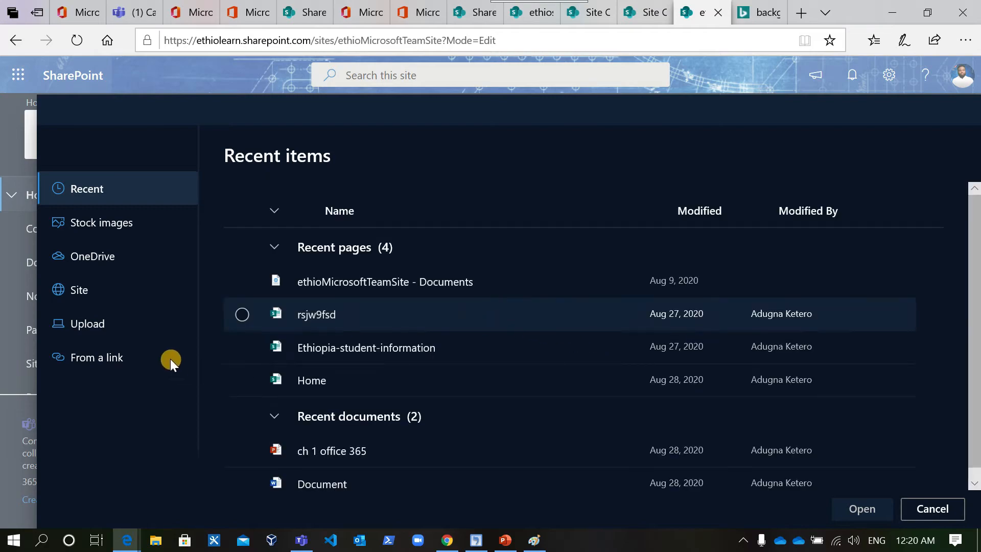
pyautogui.click(107, 367)
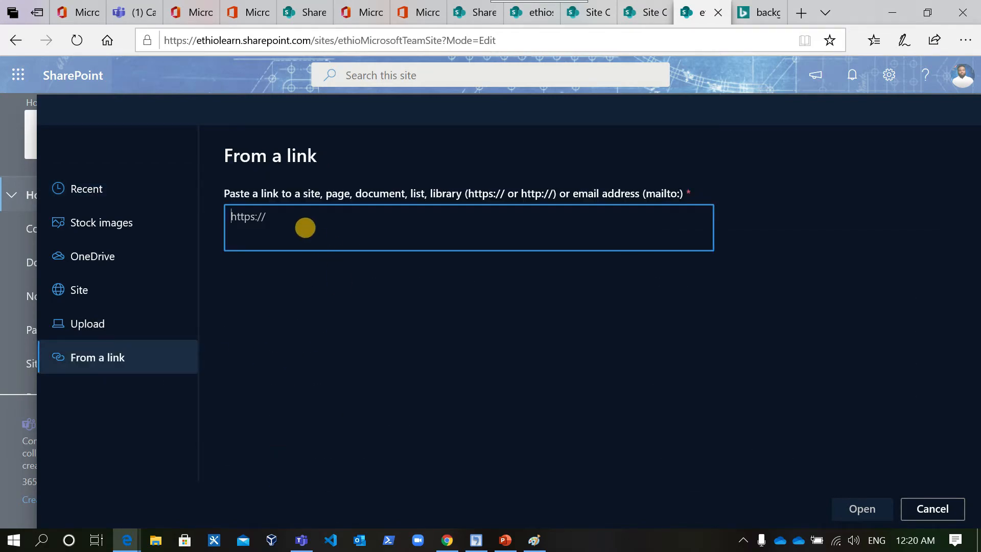
pyautogui.write('www.')
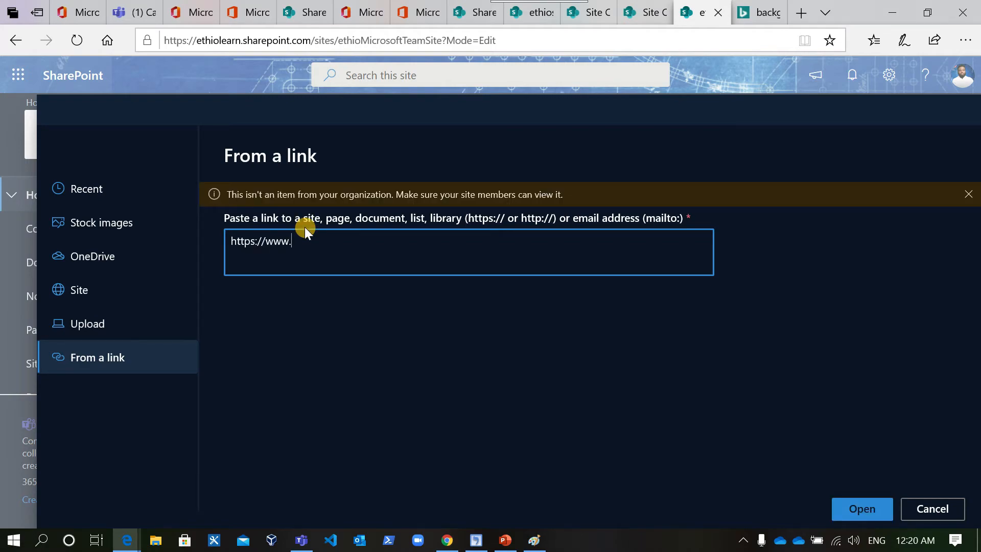
pyautogui.write('ethiopia.com')
pyautogui.click(862, 510)
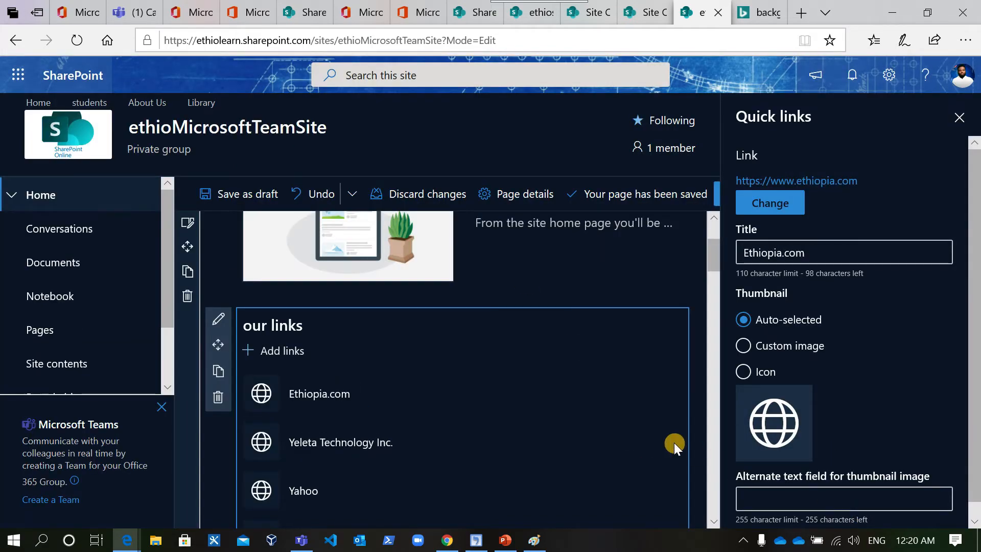
pyautogui.click(269, 350)
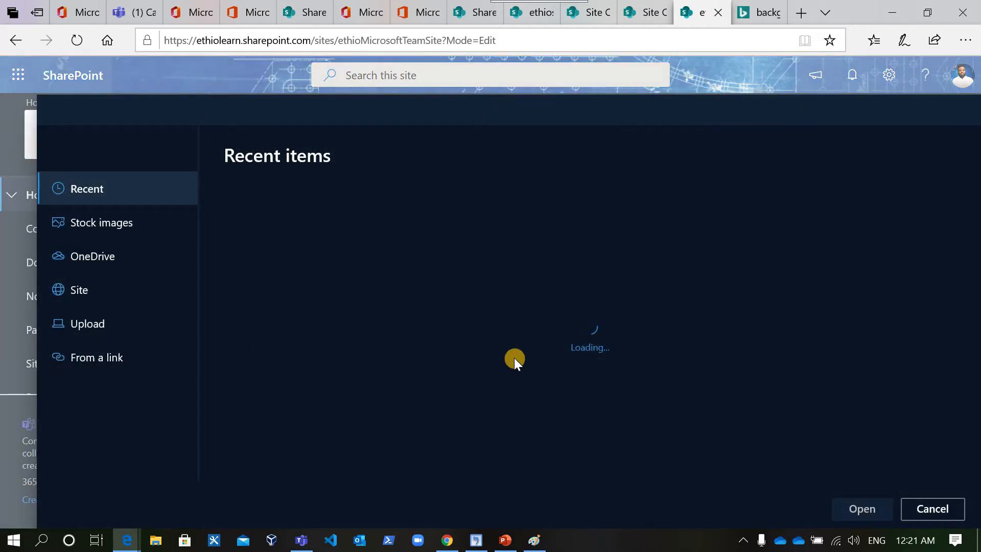
pyautogui.click(131, 361)
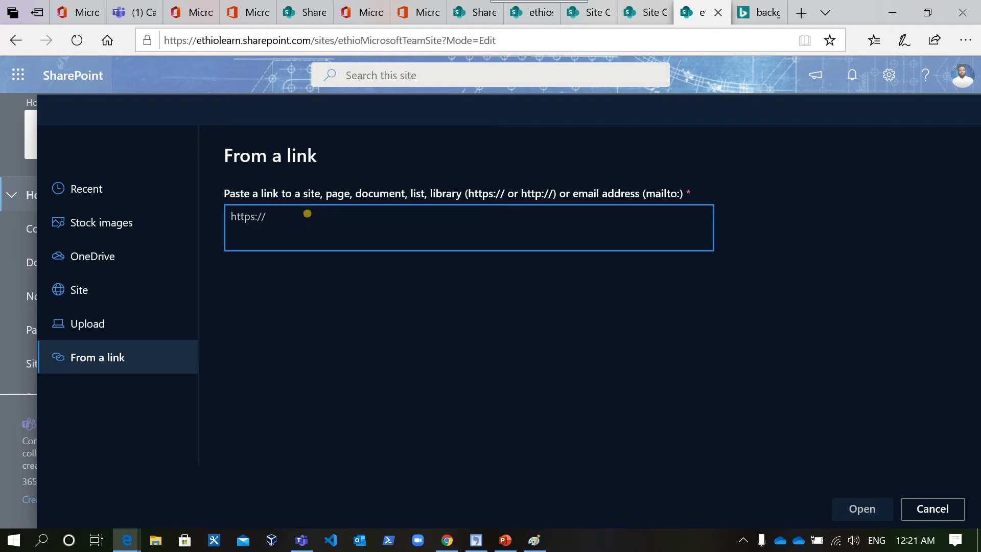
pyautogui.click(307, 214)
pyautogui.write('www.')
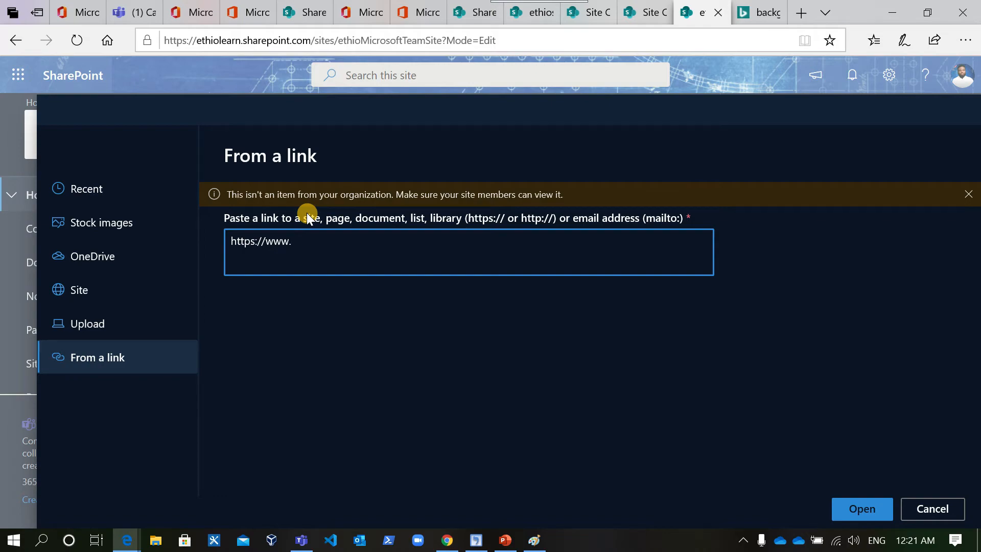
pyautogui.write('oo')
pyautogui.press('BackSpace')
pyautogui.press('BackSpace')
pyautogui.press('BackSpace')
pyautogui.write('office.com')
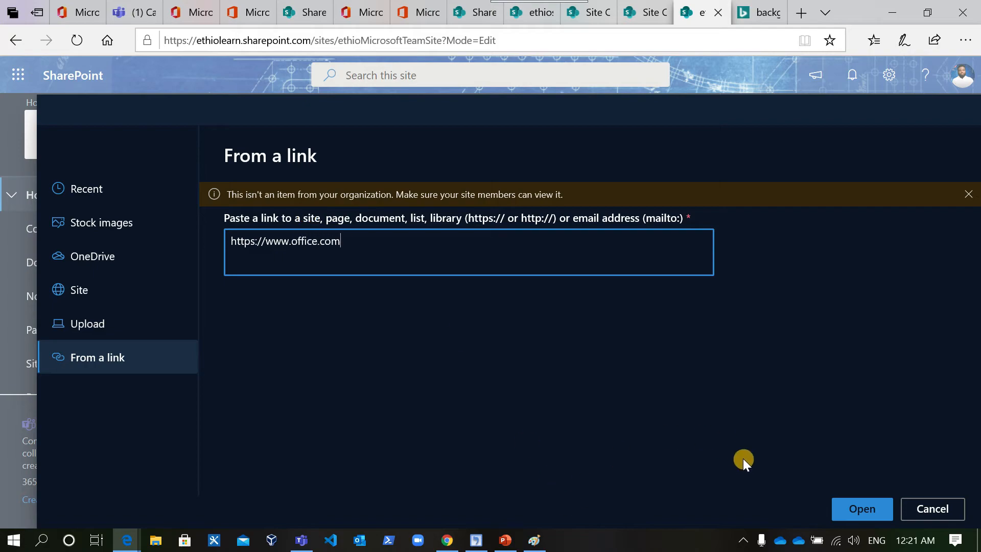
pyautogui.click(862, 506)
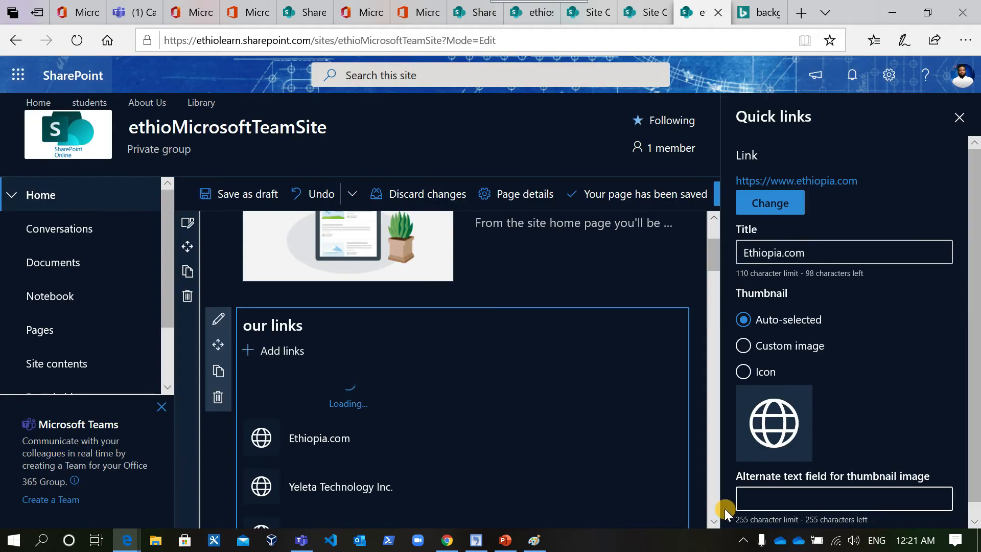
pyautogui.scroll(-2, 613, 466)
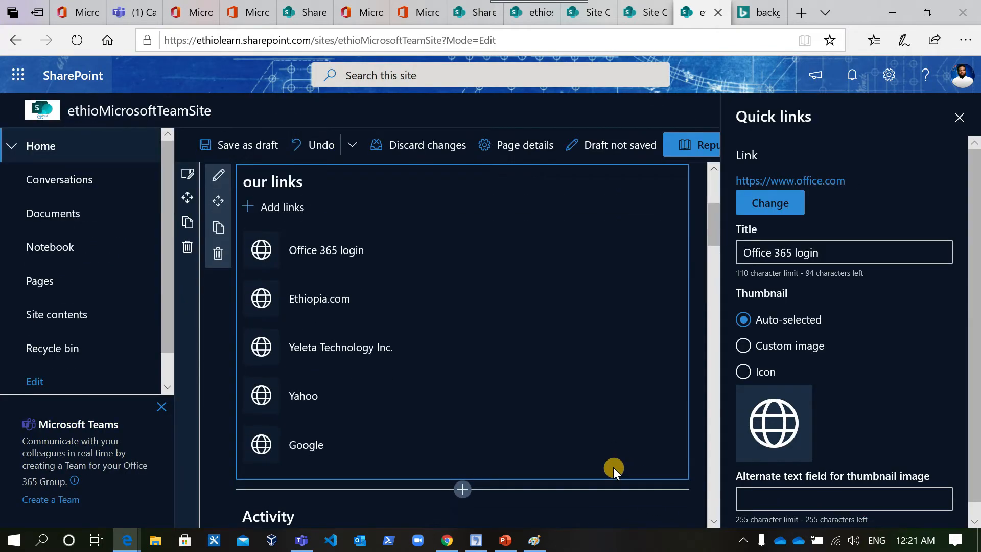
# Try the custom image thumbnail option for the Office 365 login link and set its thumbnail type to Icon
pyautogui.scroll(2, 608, 494)
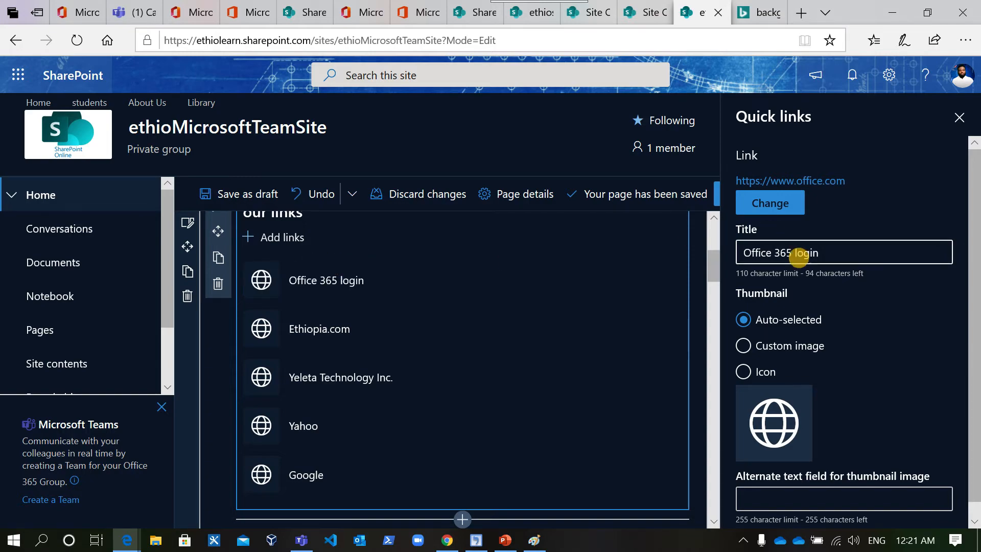
pyautogui.scroll(-1, 845, 398)
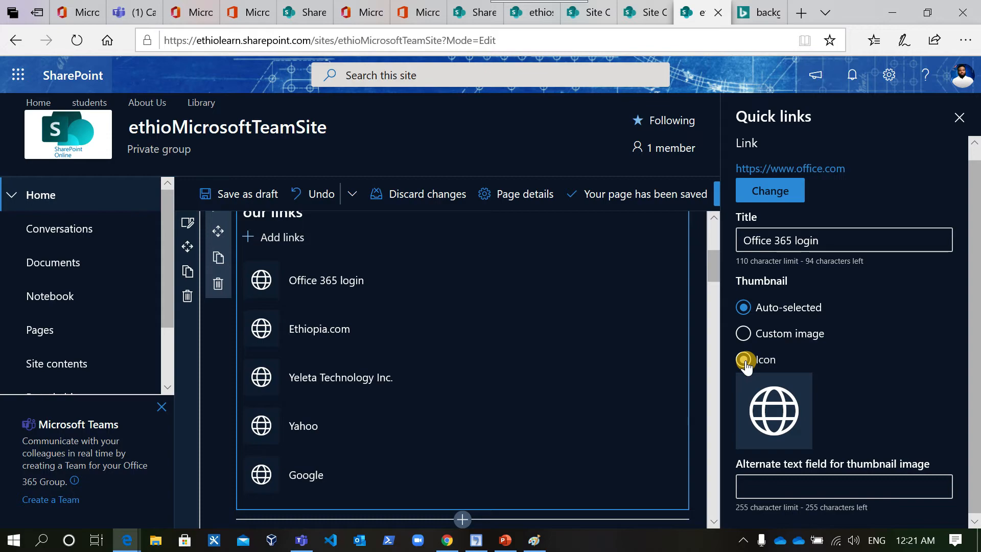
pyautogui.click(744, 361)
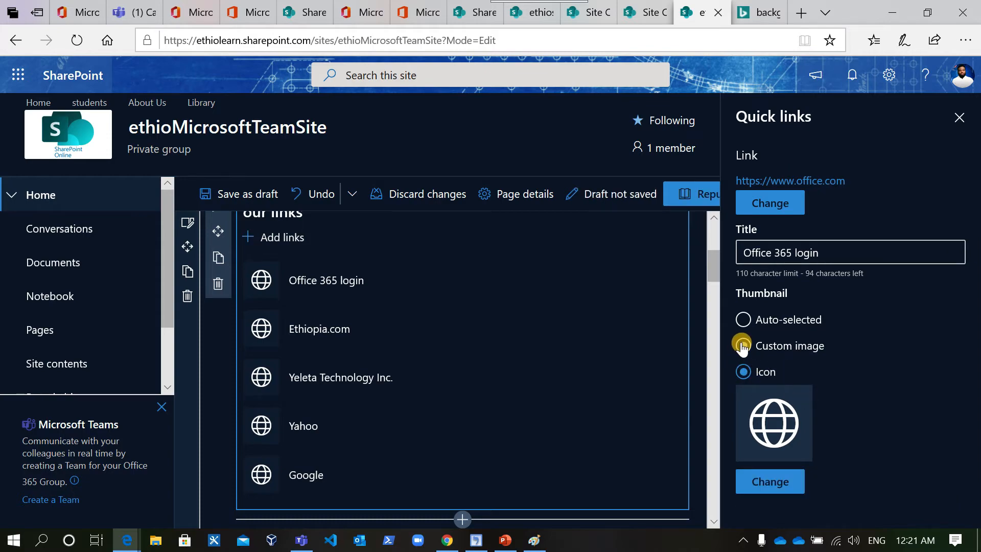
pyautogui.click(742, 346)
pyautogui.scroll(-1, 829, 379)
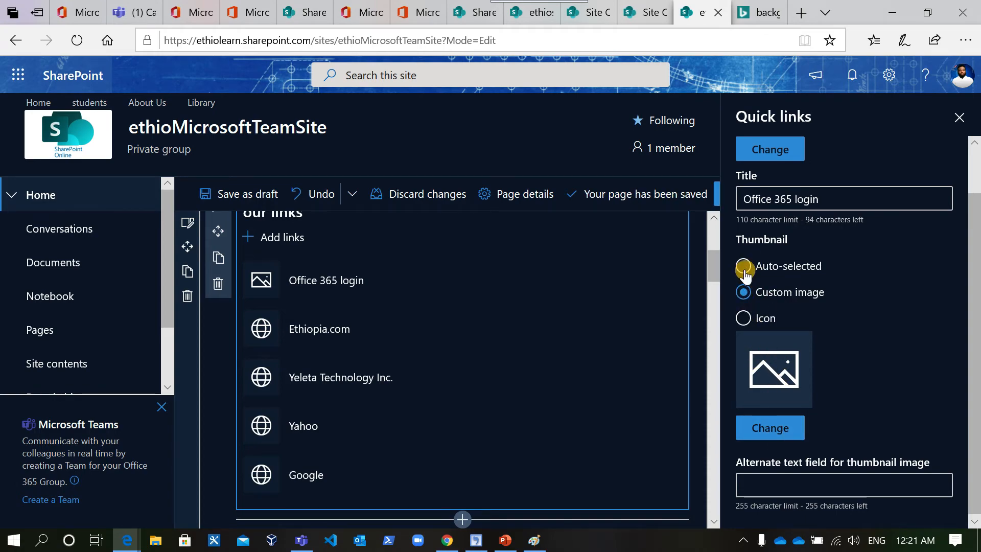
pyautogui.click(743, 318)
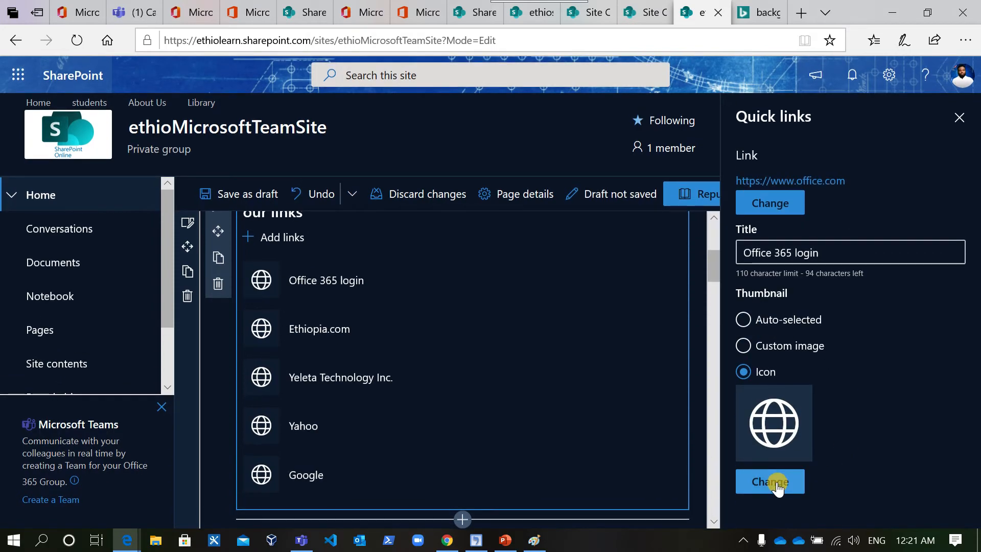
# Choose the video icon as the thumbnail of the Office 365 login link
pyautogui.click(775, 483)
pyautogui.click(763, 480)
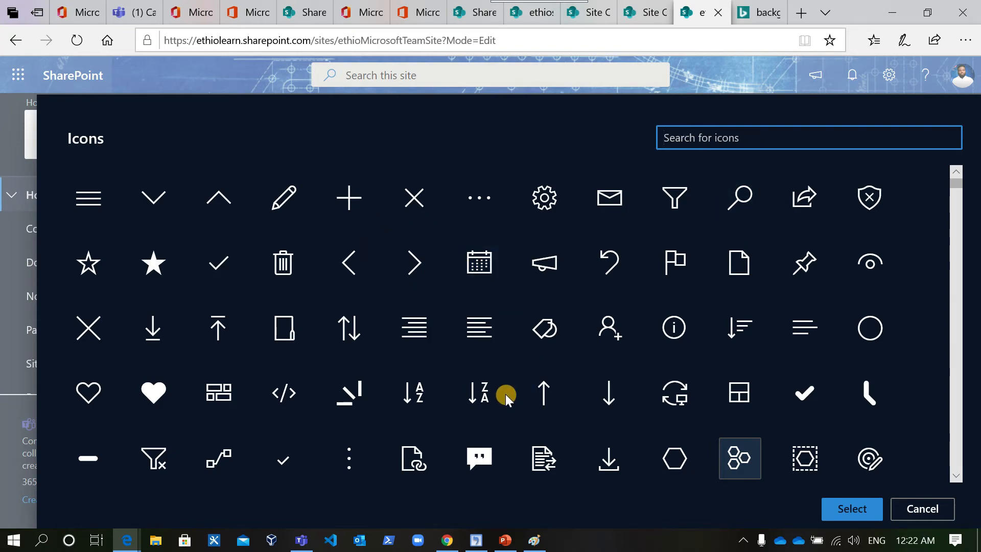
pyautogui.scroll(-4, 647, 333)
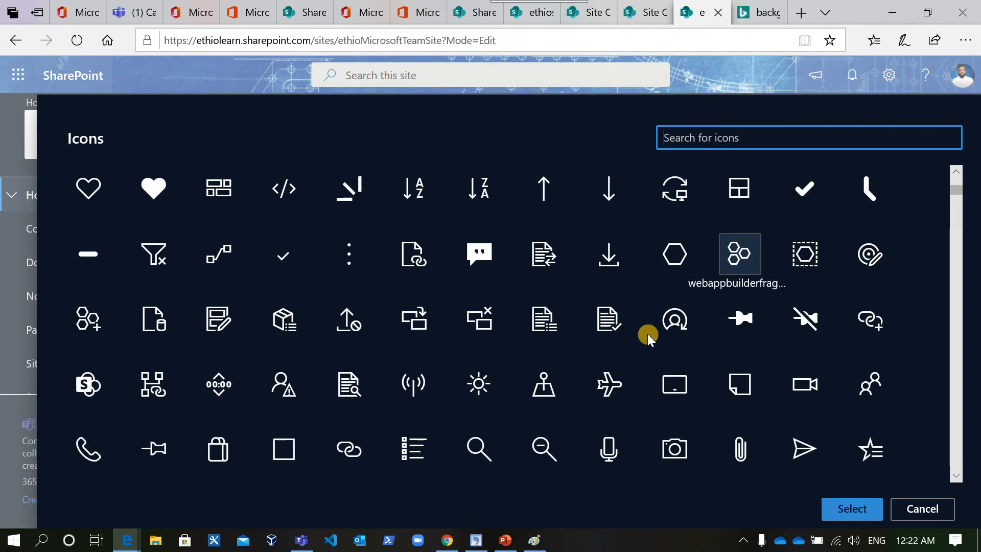
pyautogui.scroll(4, 648, 333)
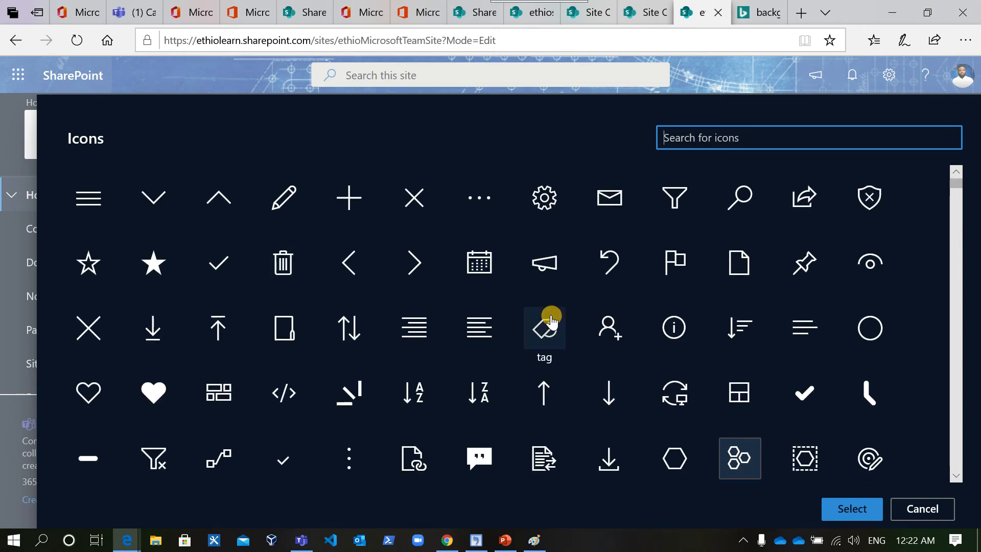
pyautogui.scroll(-6, 549, 317)
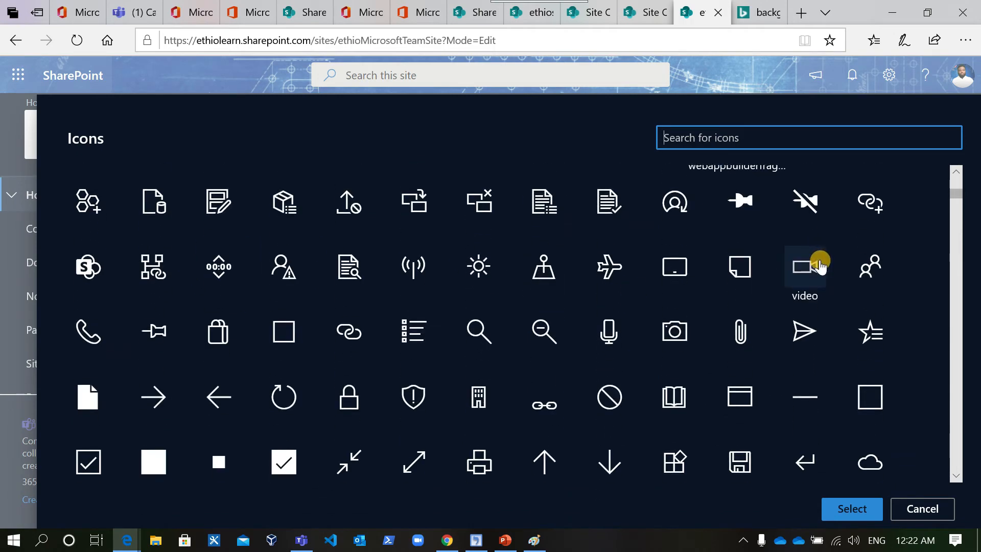
pyautogui.click(819, 264)
pyautogui.click(850, 508)
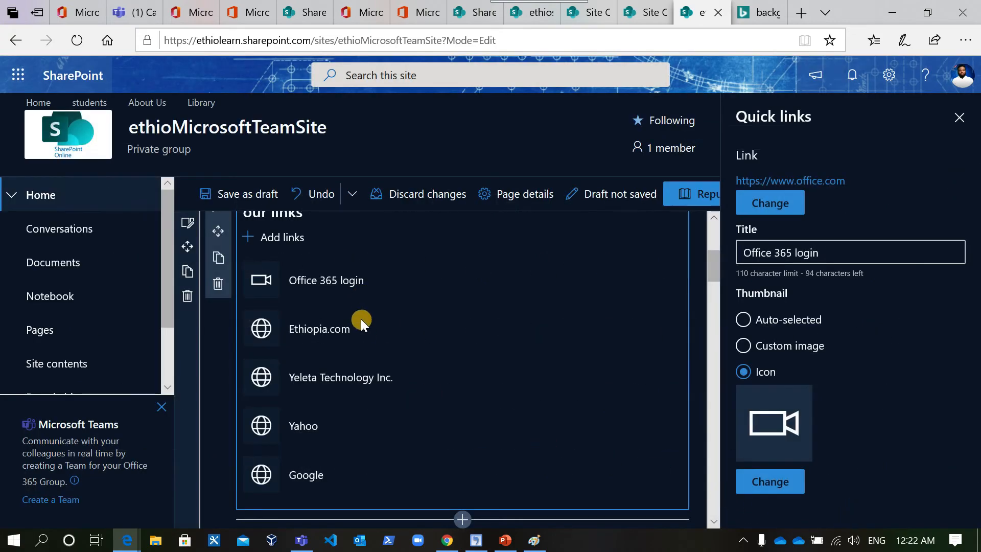
# Set the Ethiopia.com link's thumbnail to an icon, using the three-hexagon symbol
pyautogui.moveTo(299, 334); pyautogui.dragTo(256, 332)
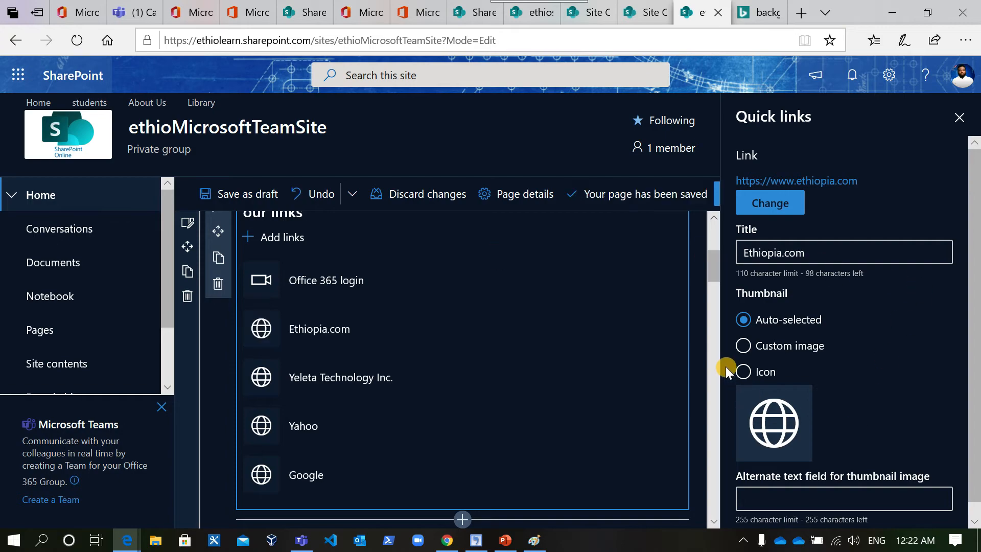
pyautogui.click(742, 377)
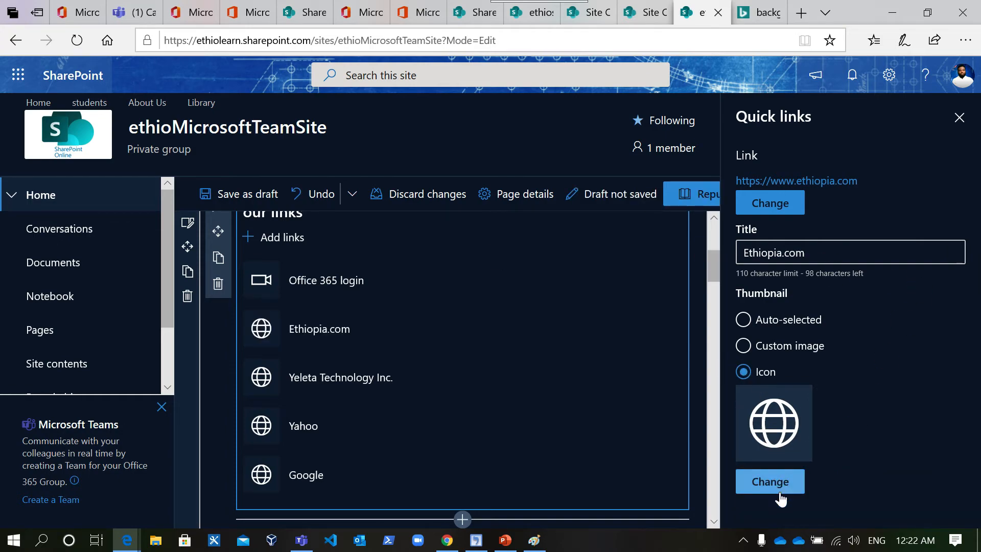
pyautogui.click(758, 493)
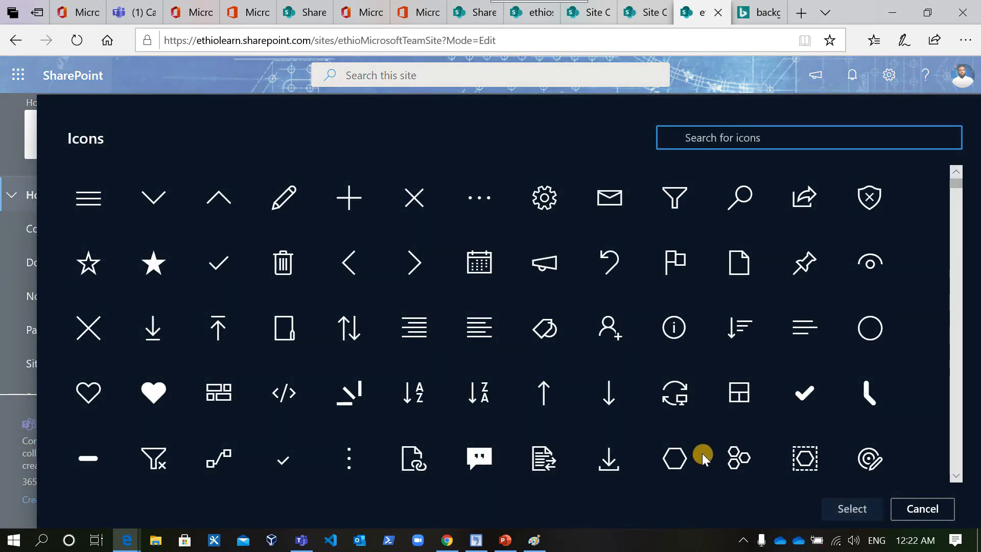
pyautogui.click(739, 458)
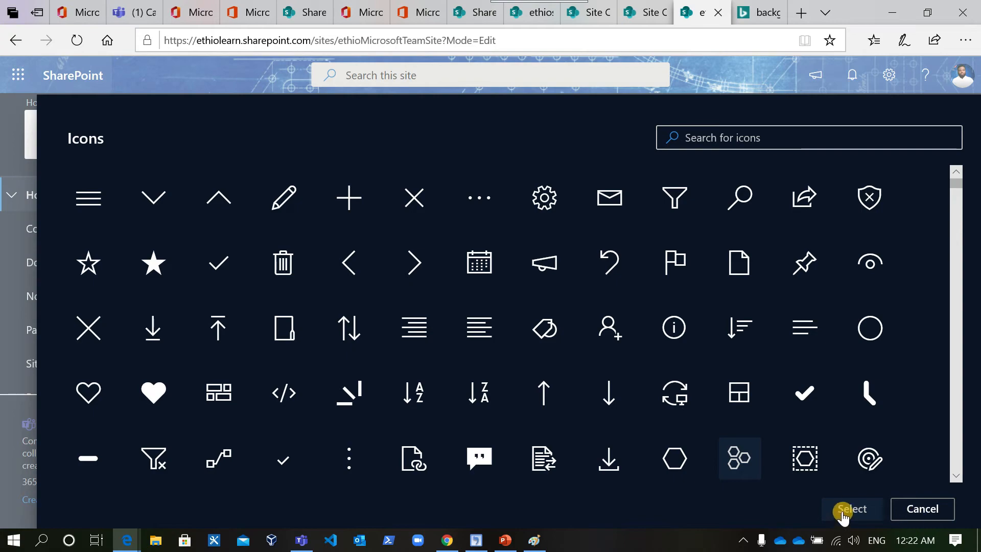
pyautogui.doubleClick(734, 467)
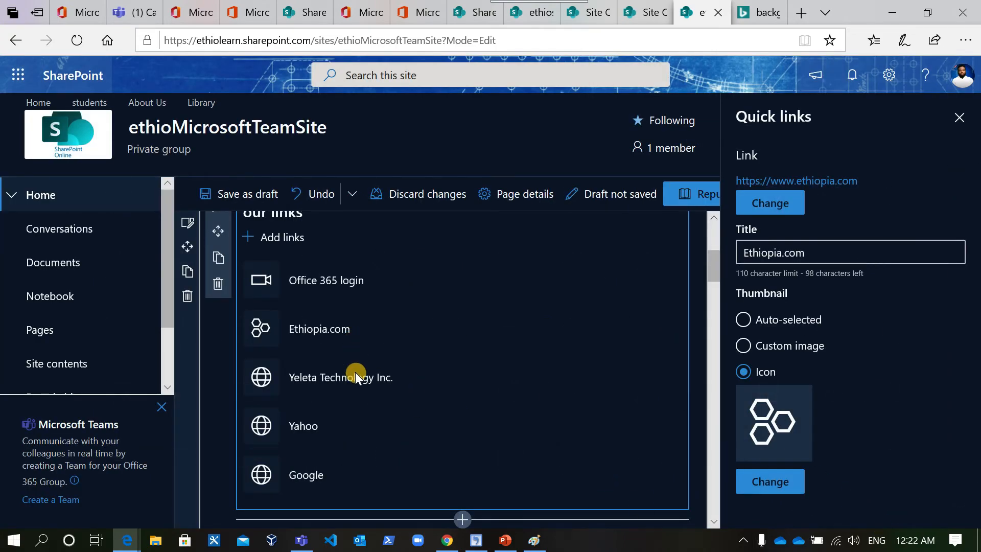
# Set the Yahoo link's thumbnail to an icon, using the mail symbol
pyautogui.moveTo(296, 426)
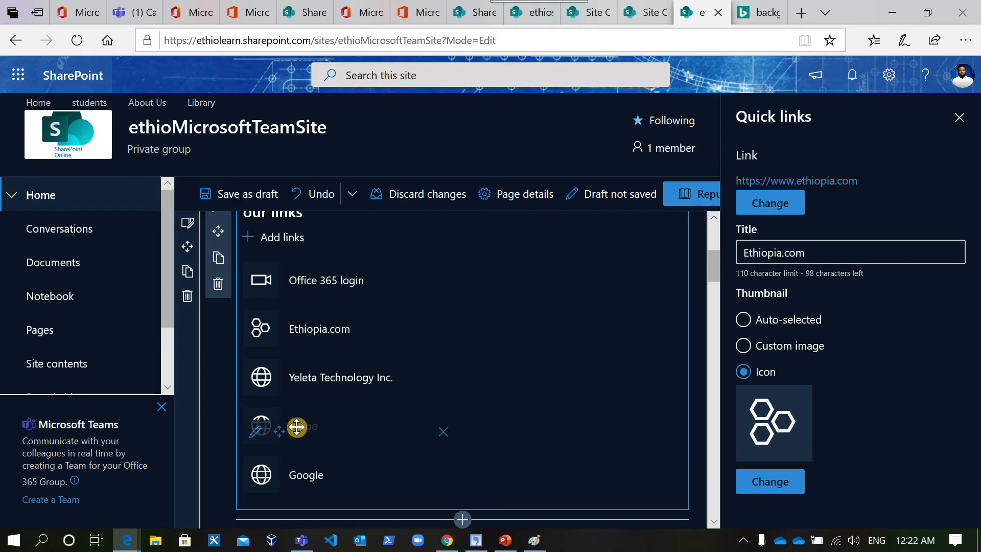
pyautogui.click(260, 436)
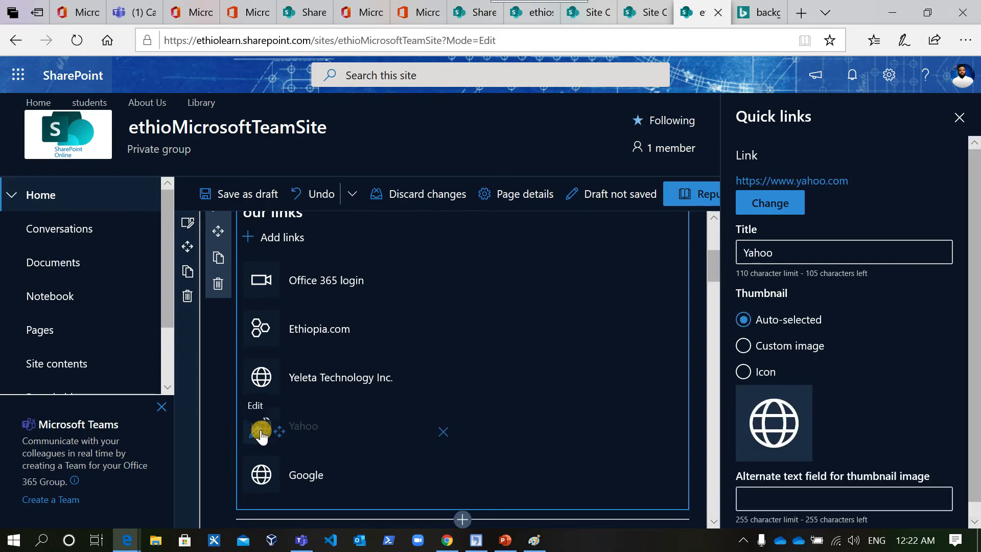
pyautogui.click(743, 371)
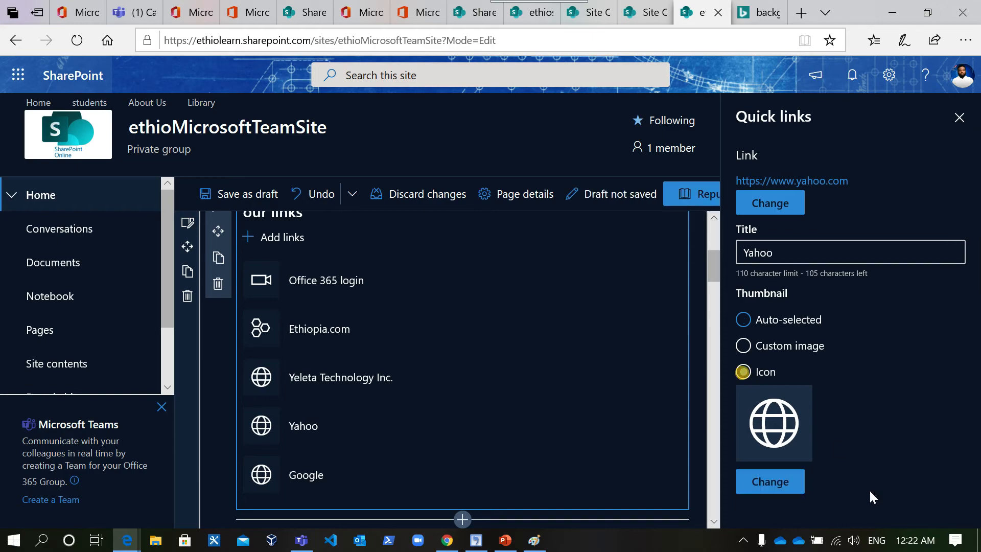
pyautogui.click(762, 491)
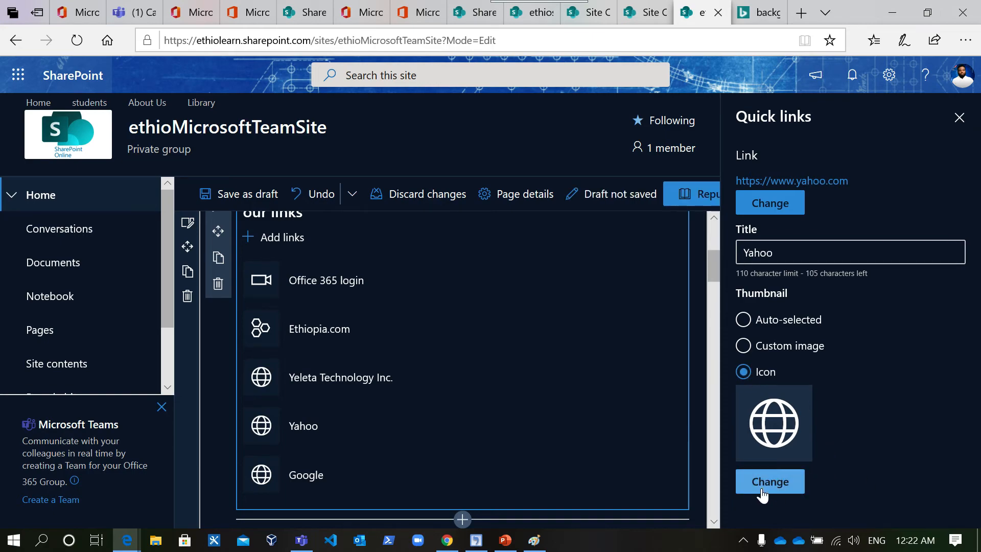
pyautogui.click(791, 478)
pyautogui.scroll(-1, 414, 370)
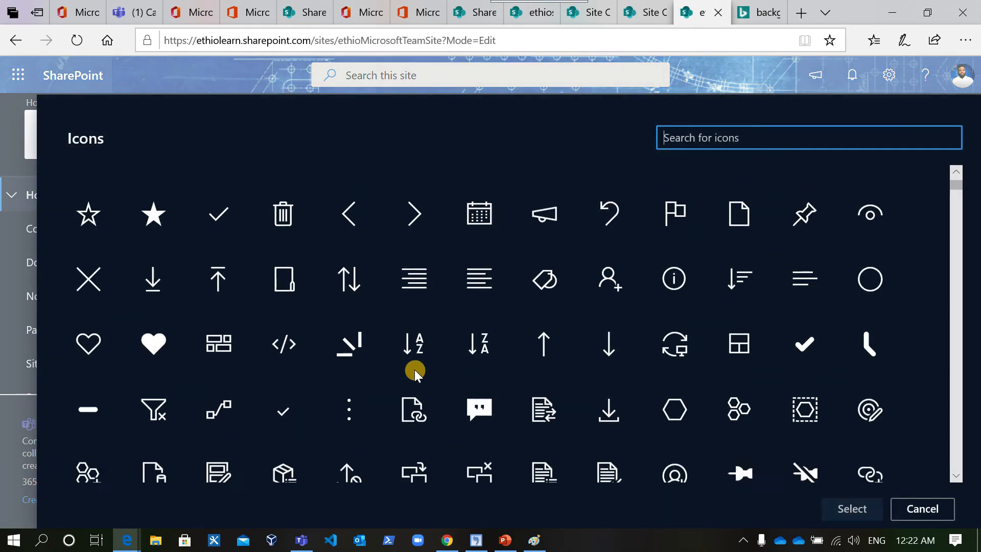
pyautogui.scroll(1, 415, 369)
pyautogui.click(604, 201)
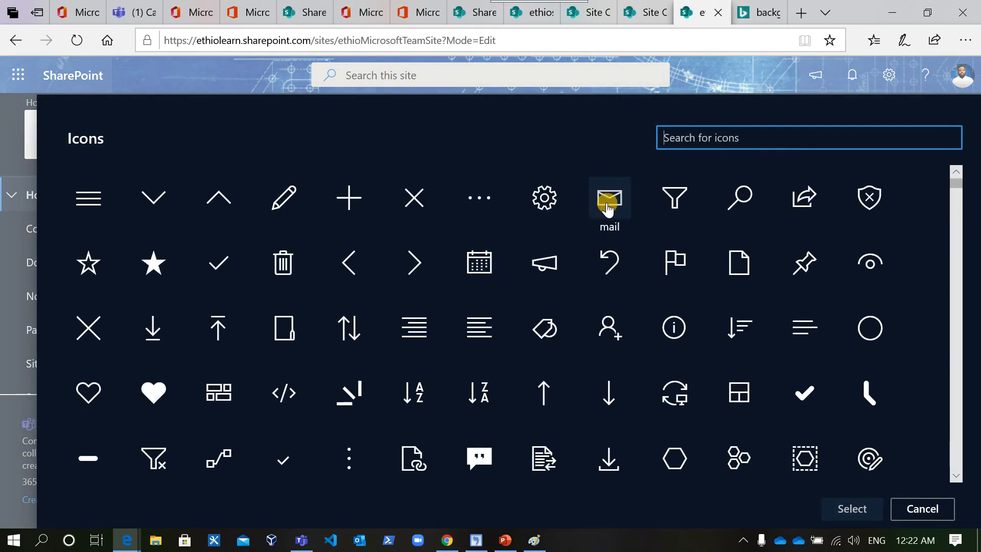
pyautogui.click(855, 512)
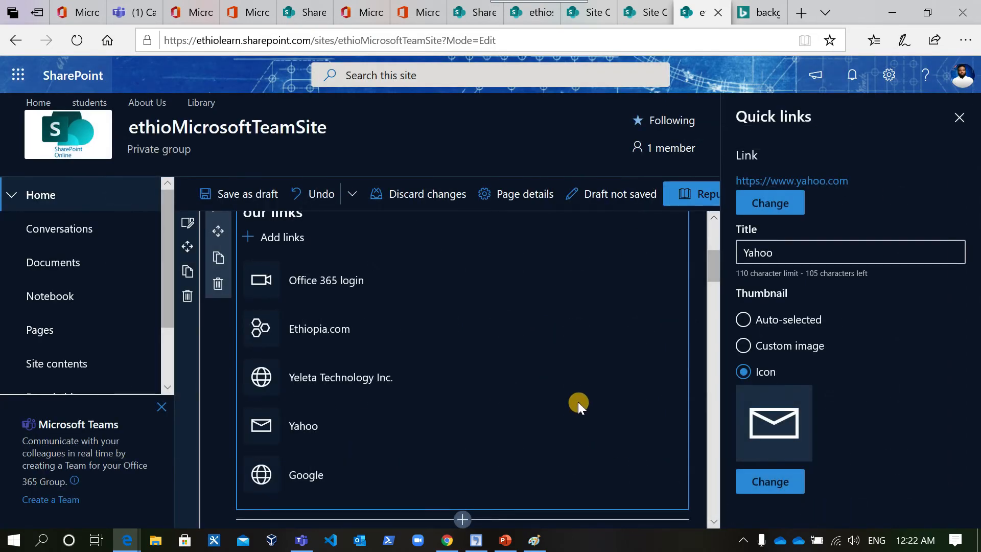
# Set the Google link's thumbnail to an icon, using the outlined heart symbol
pyautogui.click(258, 480)
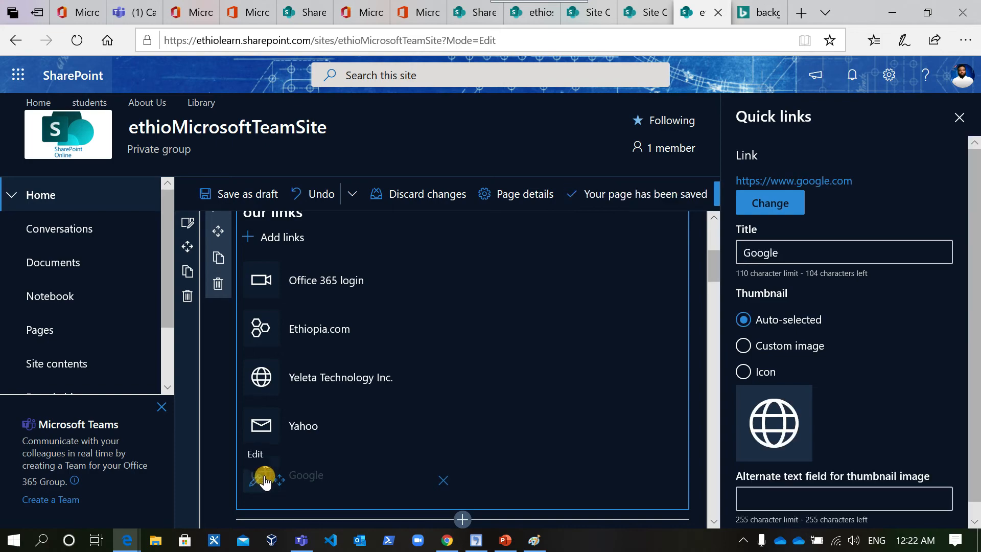
pyautogui.click(743, 372)
pyautogui.click(766, 494)
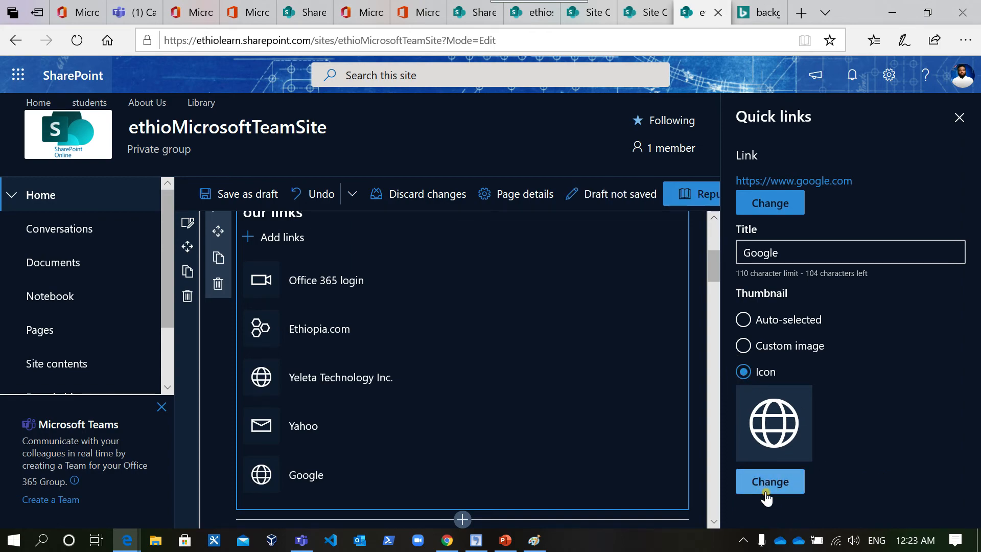
pyautogui.click(779, 486)
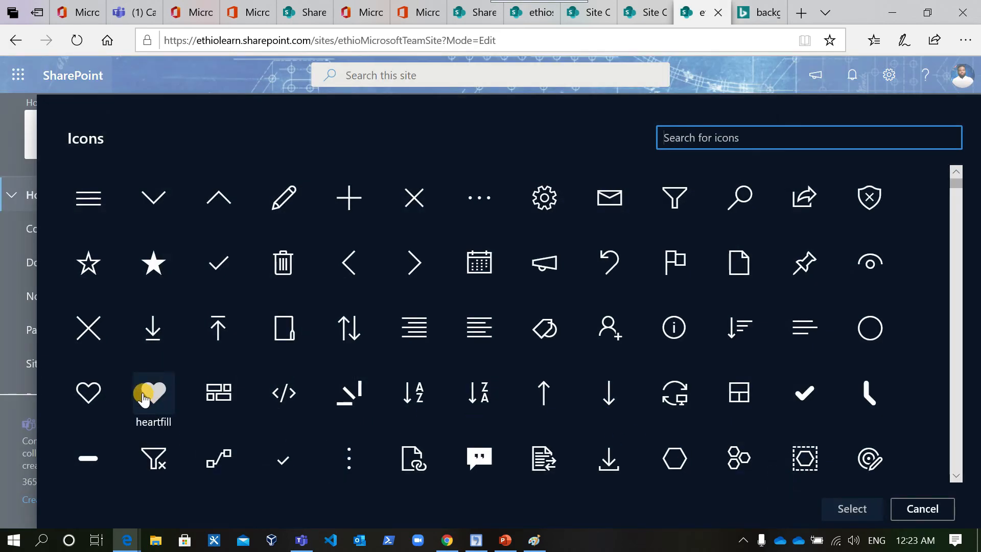
pyautogui.click(82, 394)
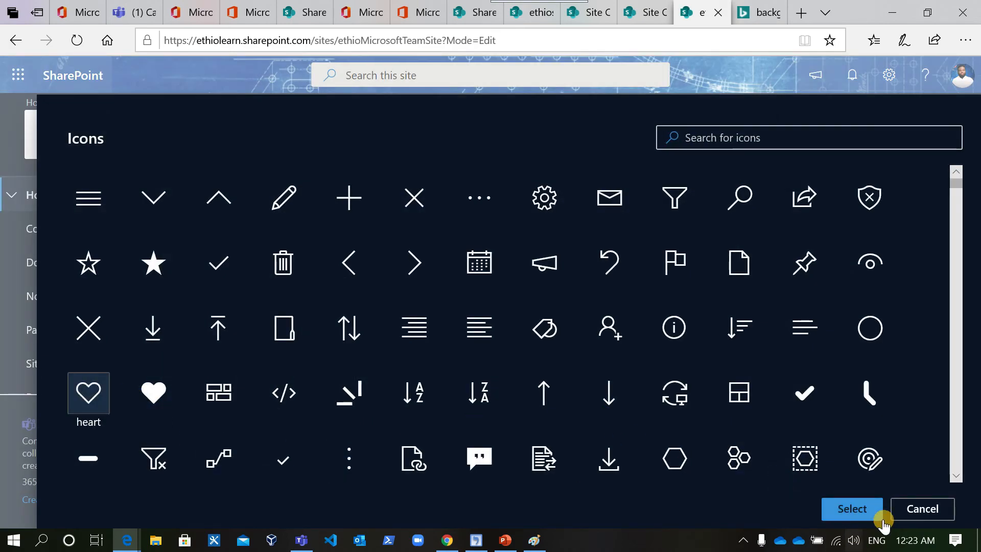
pyautogui.click(850, 510)
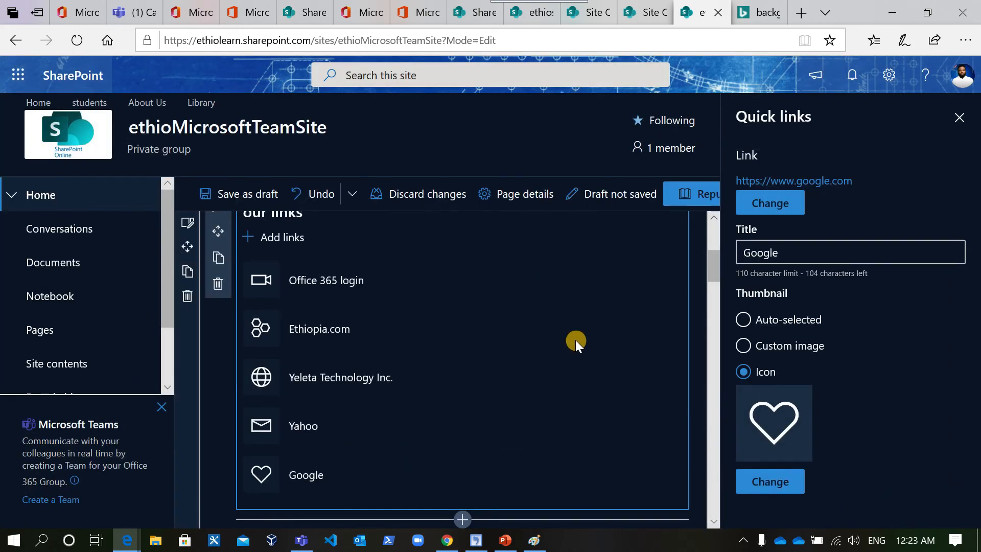
# Try the Grid and Tiles layouts for the "our links" web part and set its layout to Button
pyautogui.scroll(-2, 666, 366)
pyautogui.scroll(3, 667, 366)
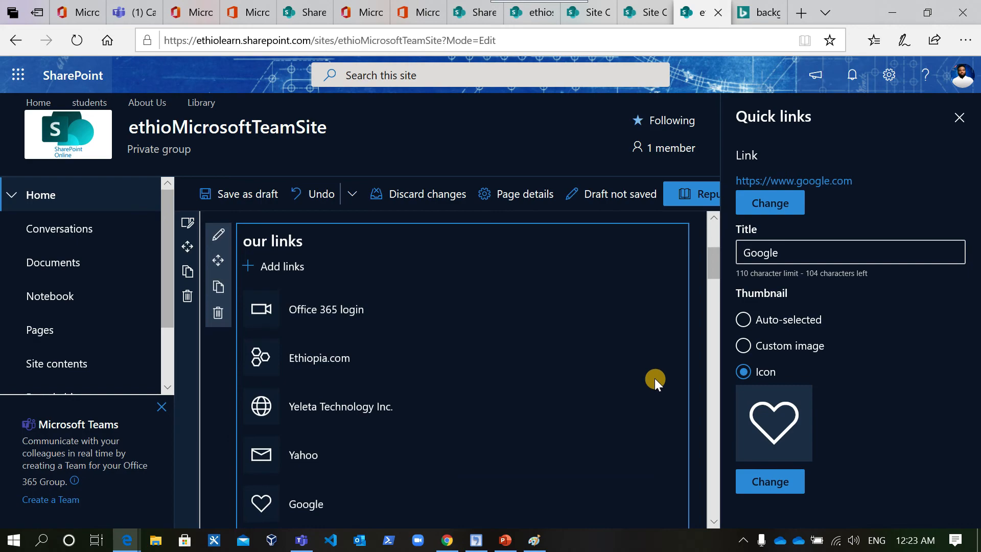
pyautogui.moveTo(420, 318)
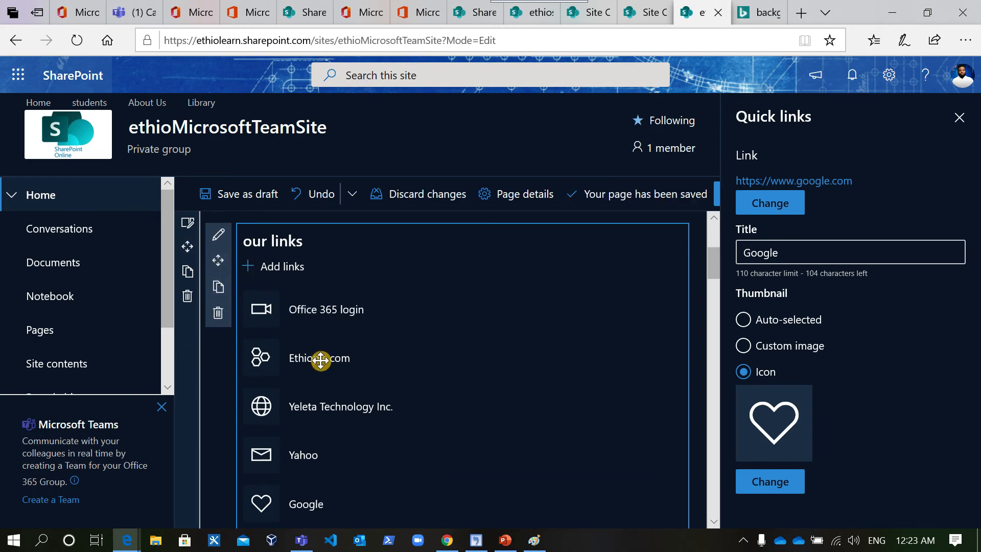
pyautogui.click(220, 236)
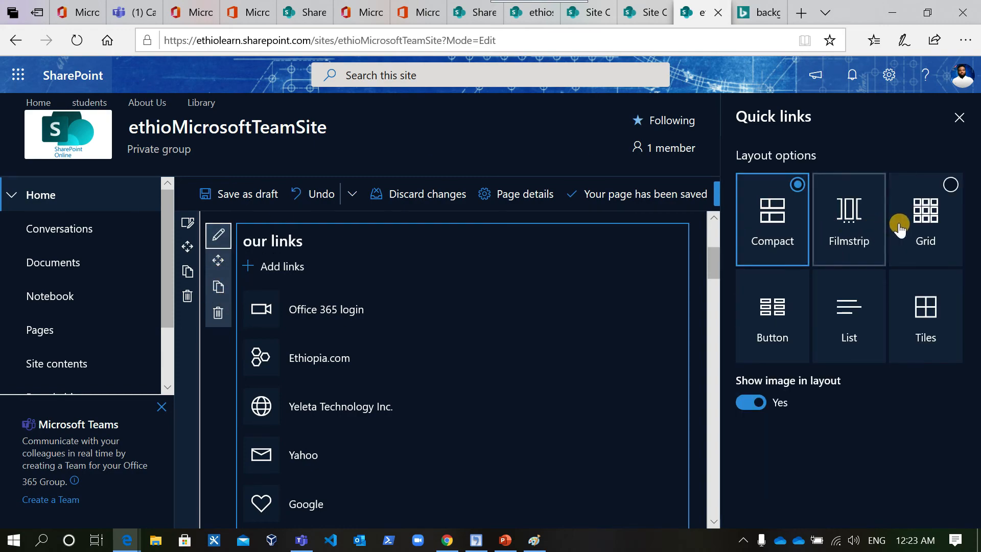
pyautogui.click(918, 229)
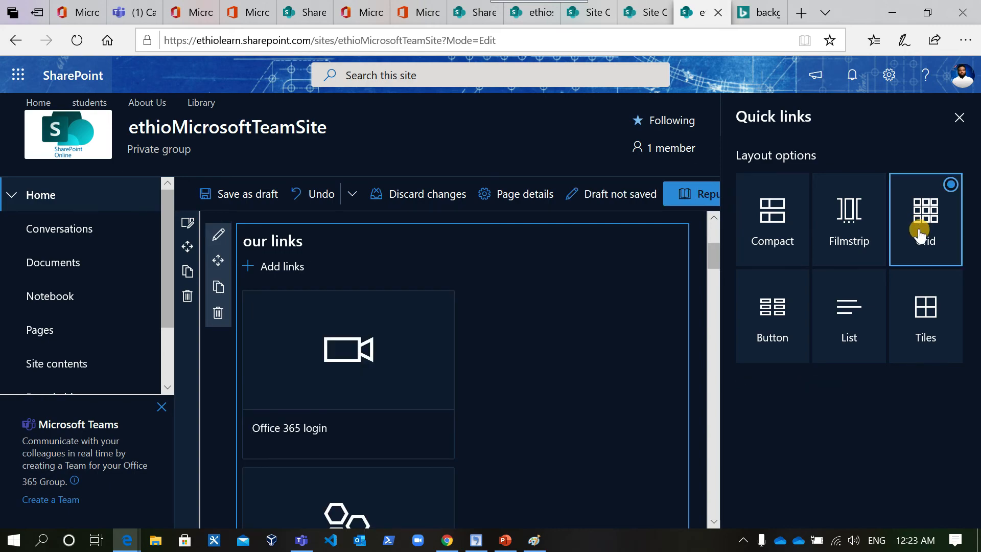
pyautogui.scroll(-6, 559, 405)
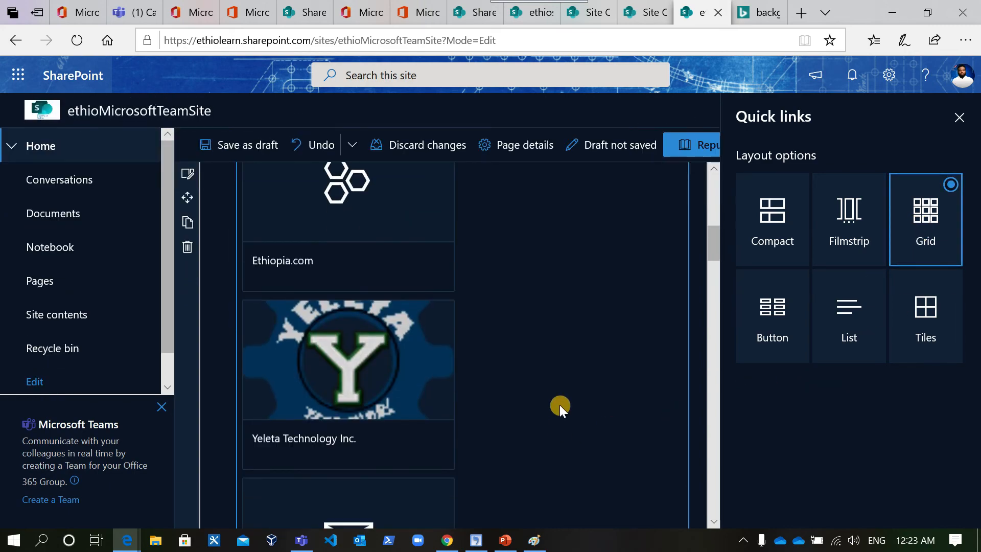
pyautogui.scroll(6, 560, 404)
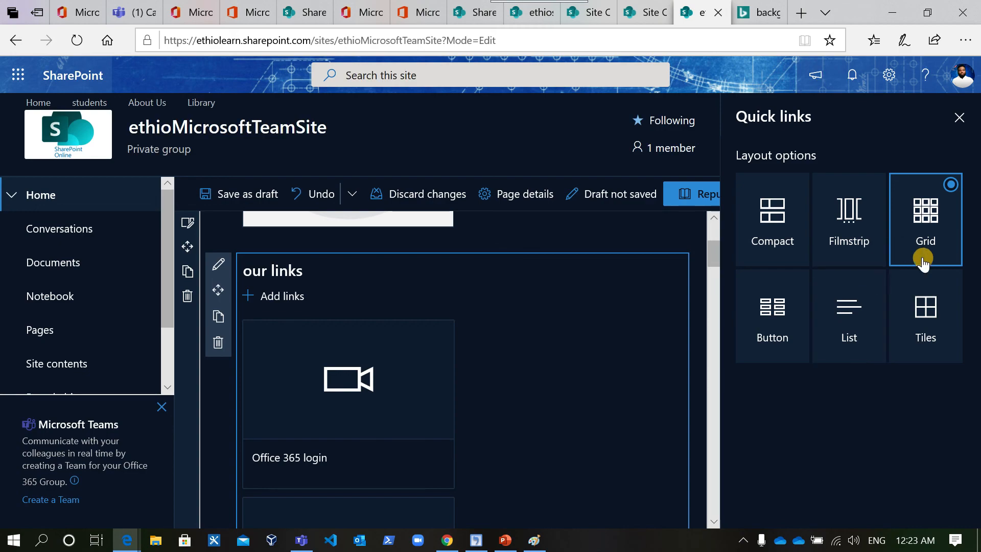
pyautogui.click(927, 331)
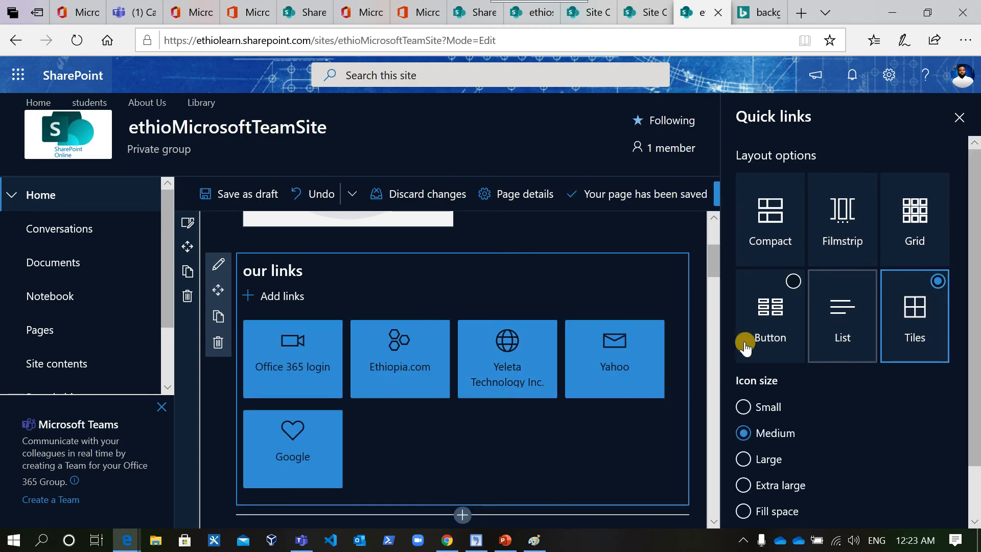
pyautogui.click(784, 316)
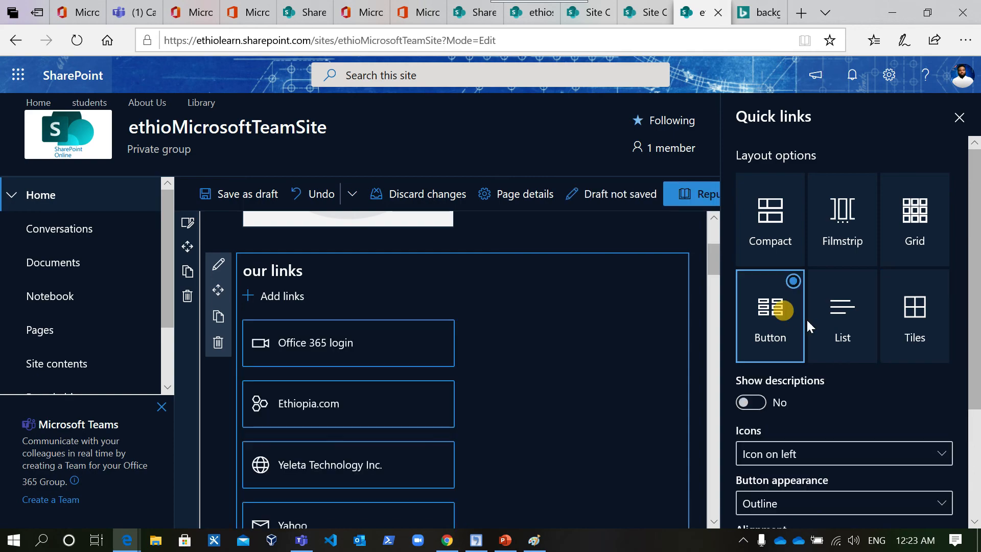
# Set the "our links" web part's layout to Tiles, and look at the Yahoo link's settings without changing them
pyautogui.click(907, 322)
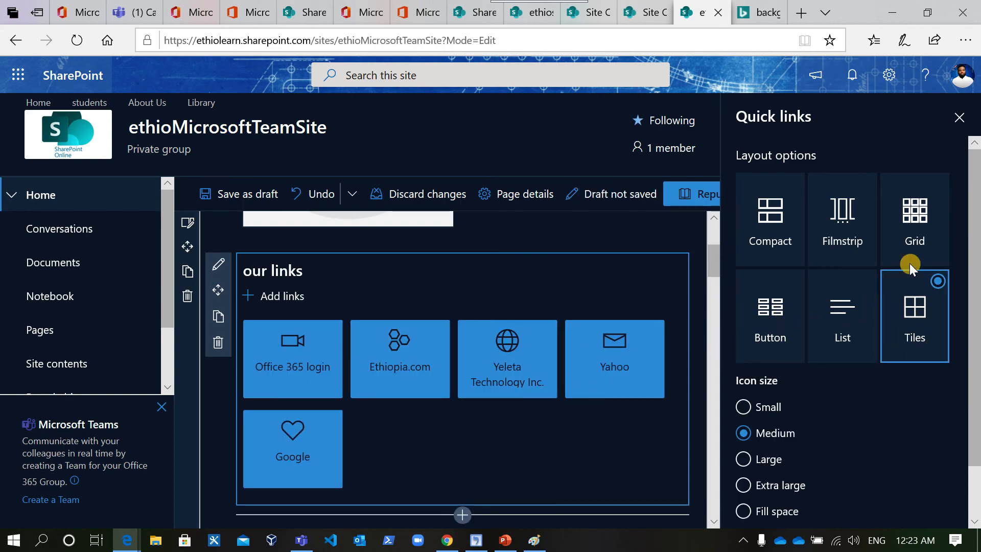
pyautogui.click(959, 117)
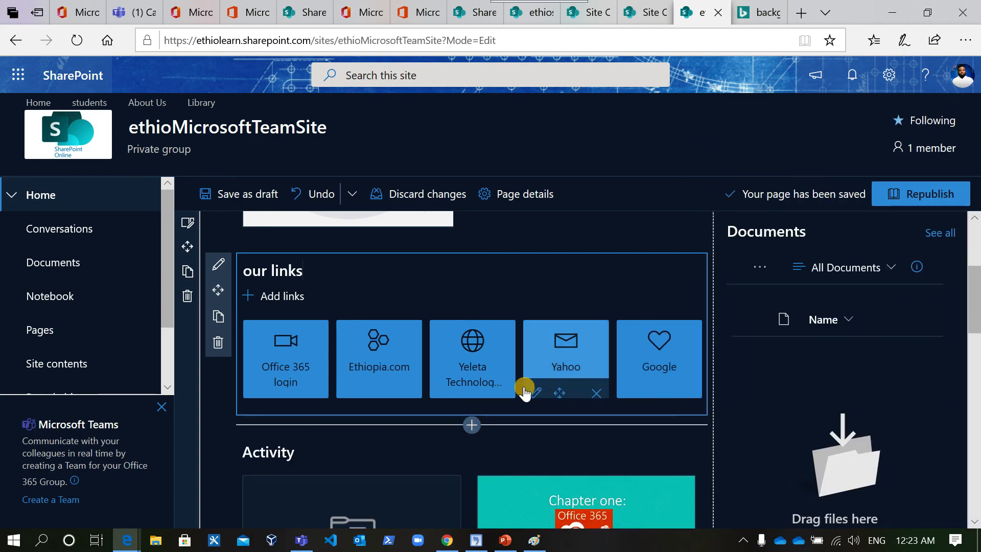
pyautogui.click(536, 392)
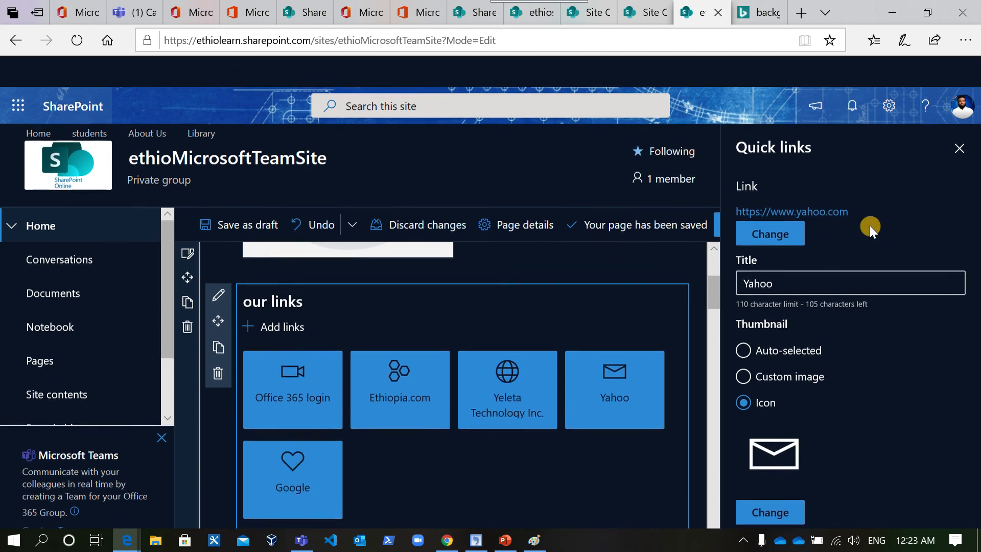
pyautogui.click(963, 116)
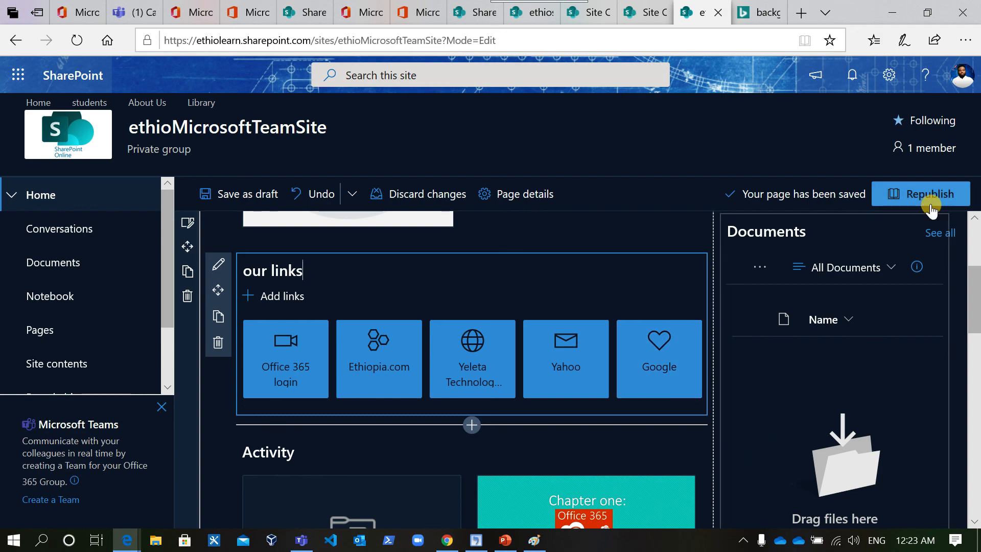
# Republish the home page and check the "our links" tiles on the published page
pyautogui.click(919, 199)
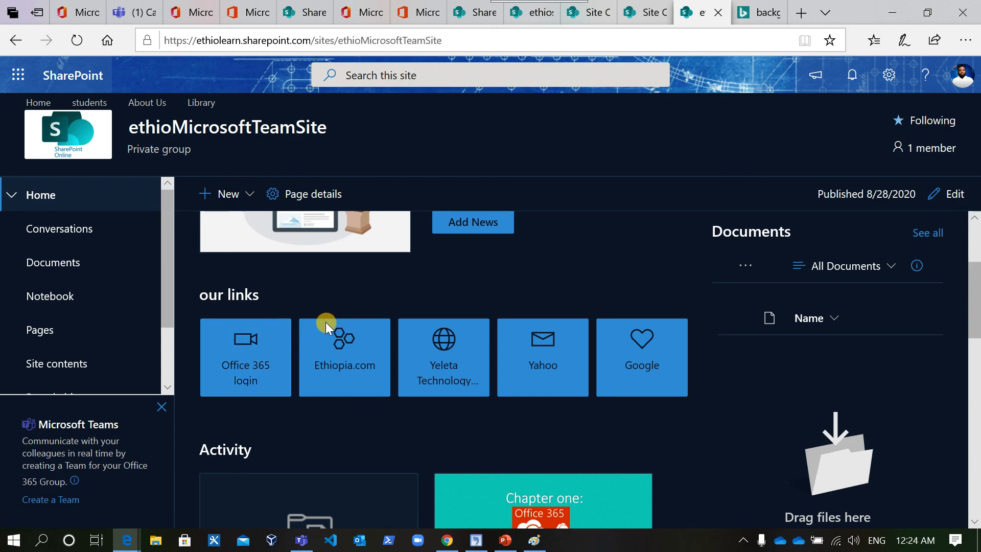
pyautogui.scroll(3, 592, 339)
pyautogui.scroll(-4, 591, 339)
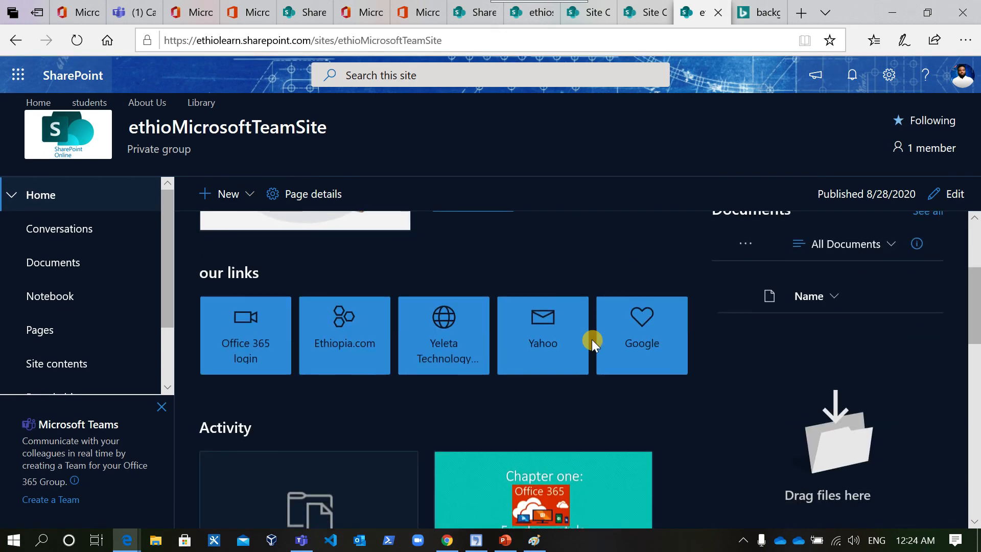
pyautogui.scroll(-1, 592, 340)
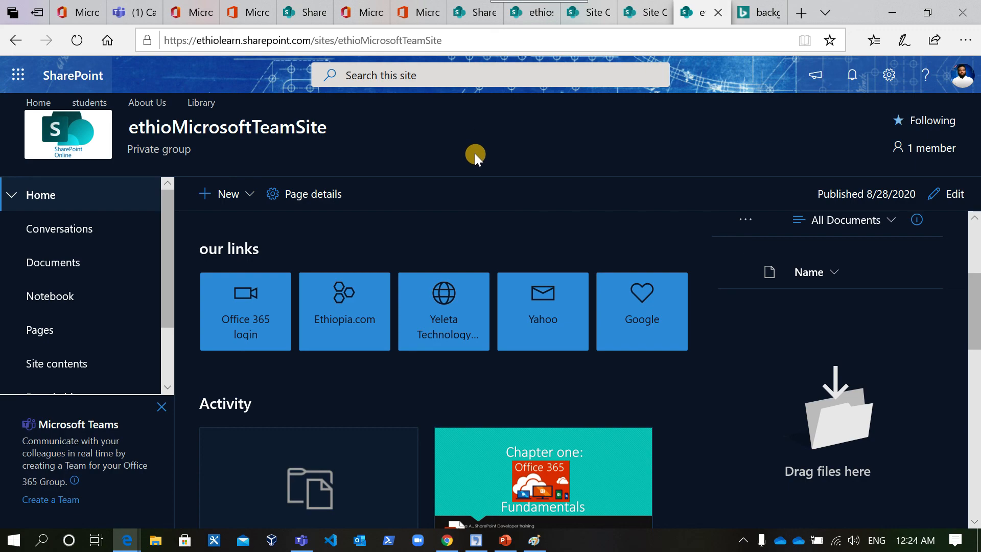
pyautogui.moveTo(576, 7)
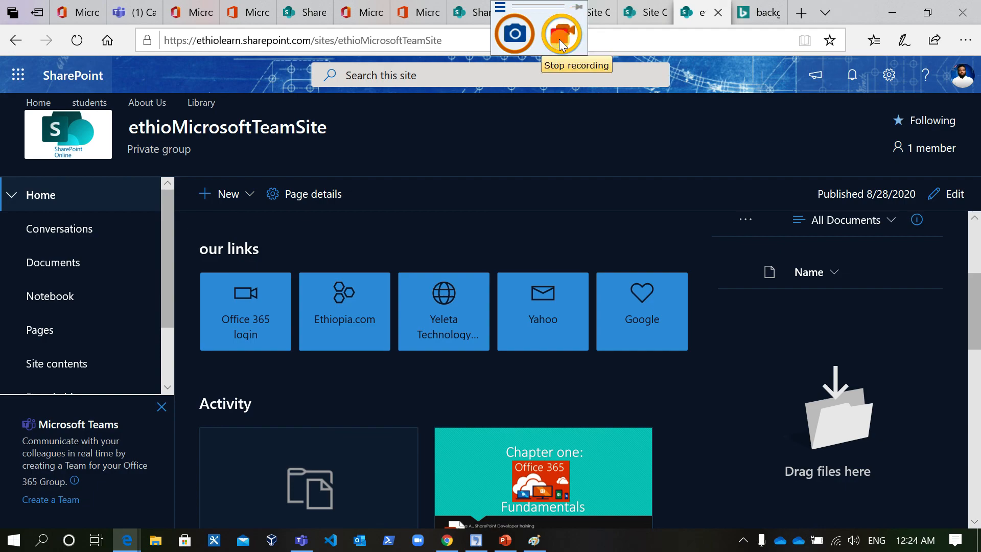